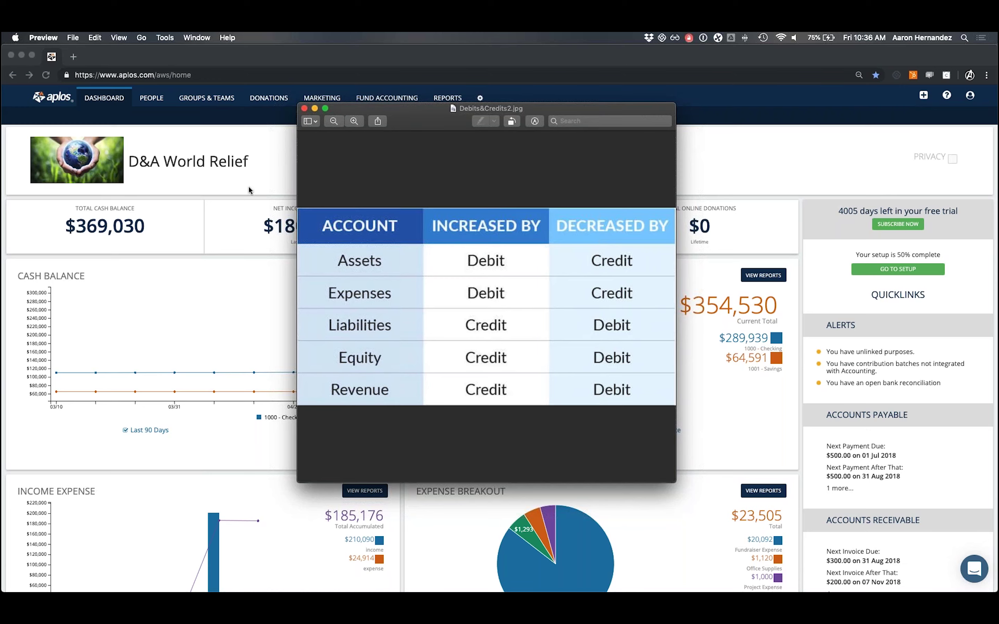
Dismiss the debits and credits chart, switch to Aplos in Chrome, and open the fund accounting journal entry page.
{"action": "left_click", "coordinate": [315, 109]}
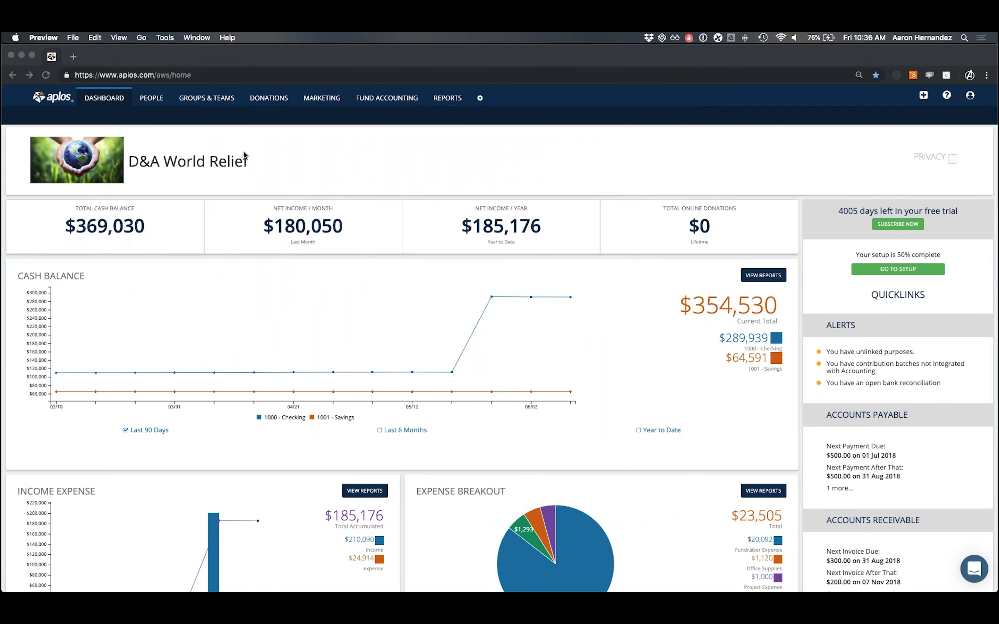
{"action": "left_click", "coordinate": [317, 172]}
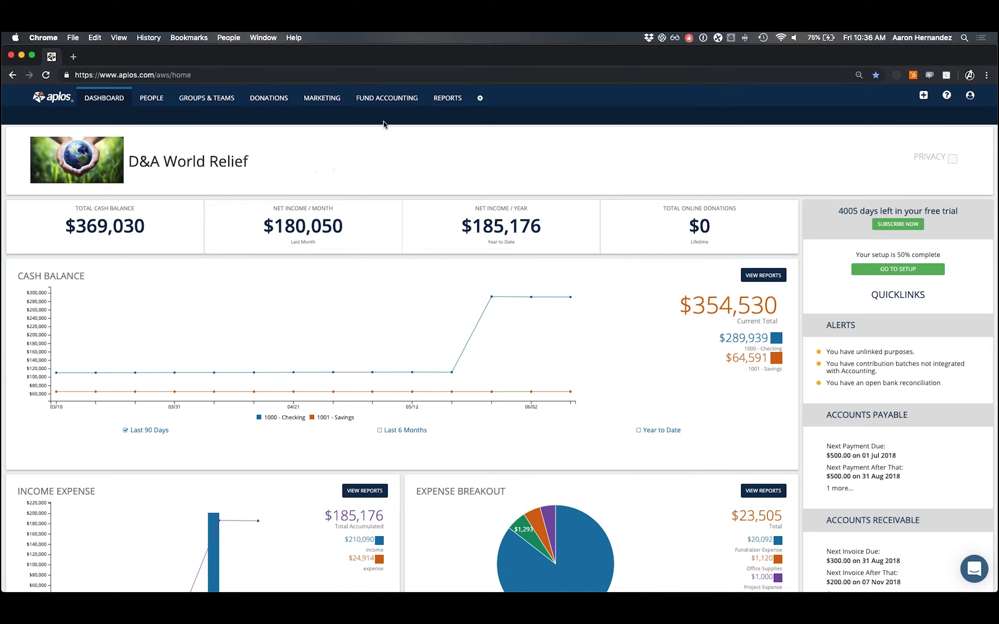
{"action": "mouse_move", "coordinate": [395, 99]}
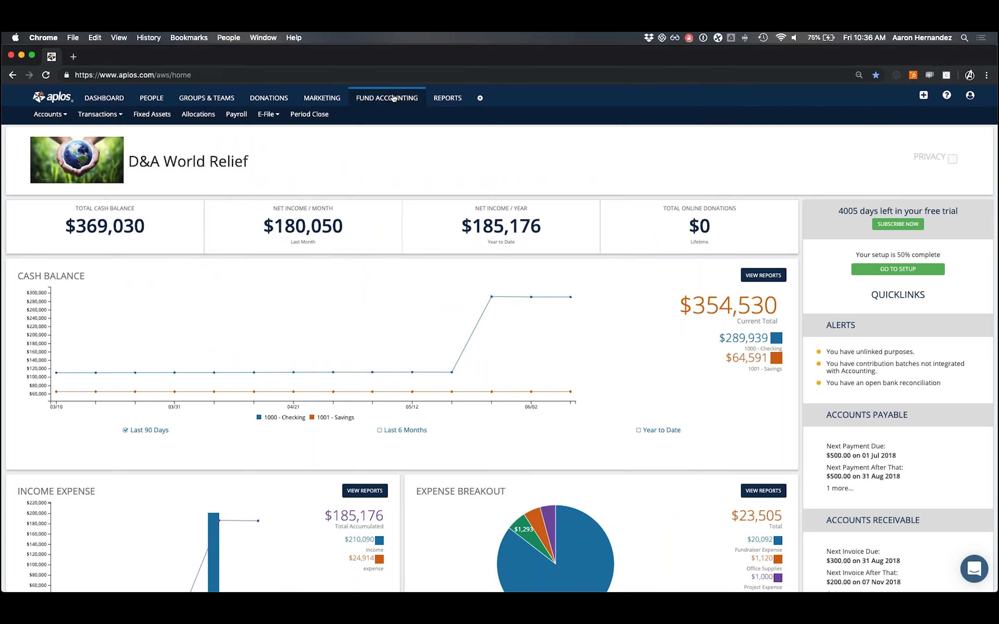
{"action": "mouse_move", "coordinate": [115, 114]}
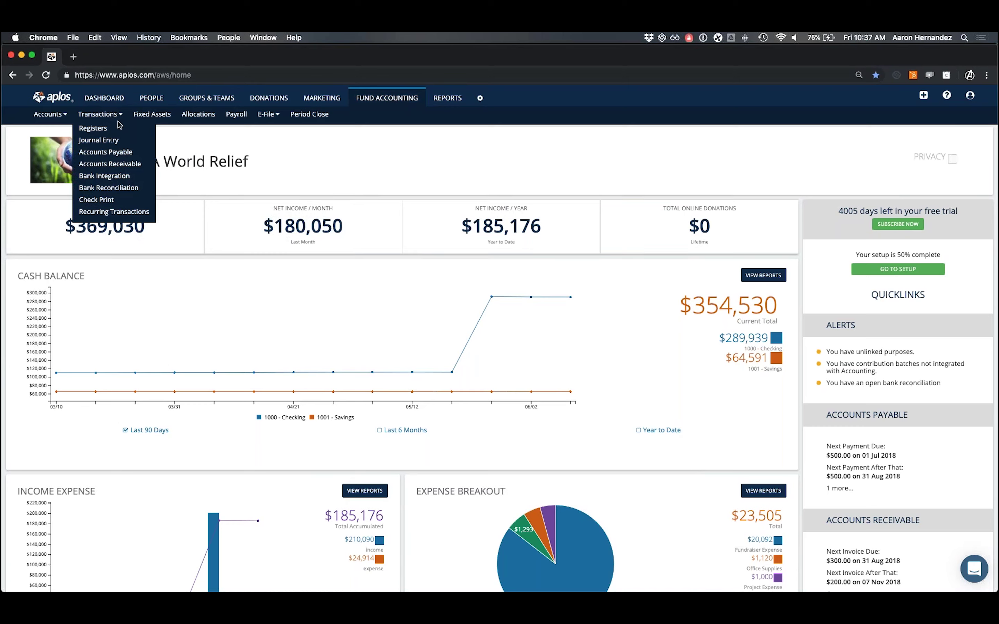
{"action": "left_click", "coordinate": [104, 141]}
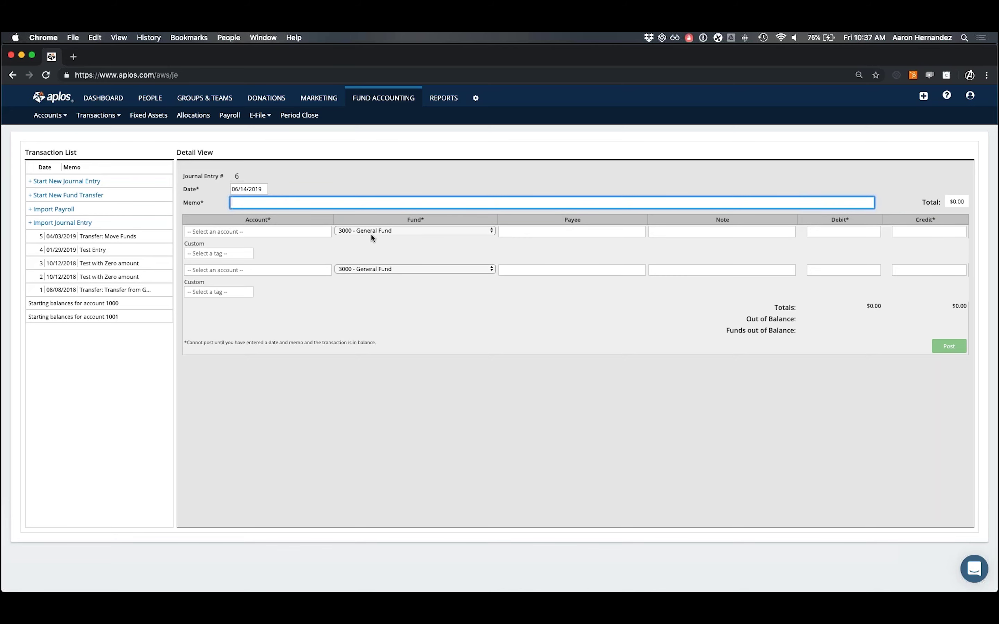
Keep the journal entry date at 06/14/2019 and enter "Best Buy Computer Purchase" as the memo.
{"action": "left_click", "coordinate": [266, 189]}
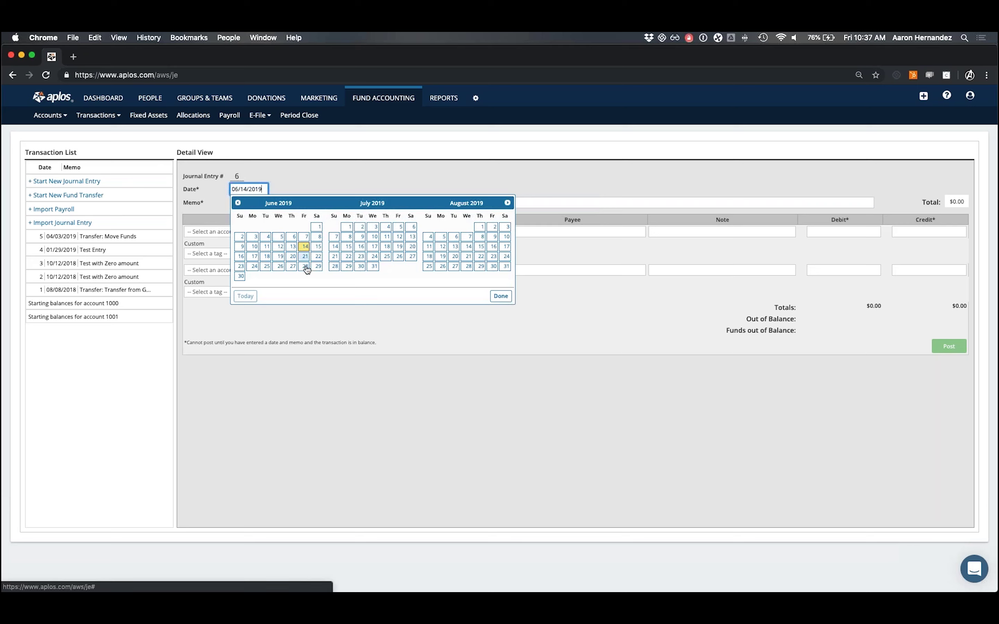
{"action": "left_click", "coordinate": [289, 184]}
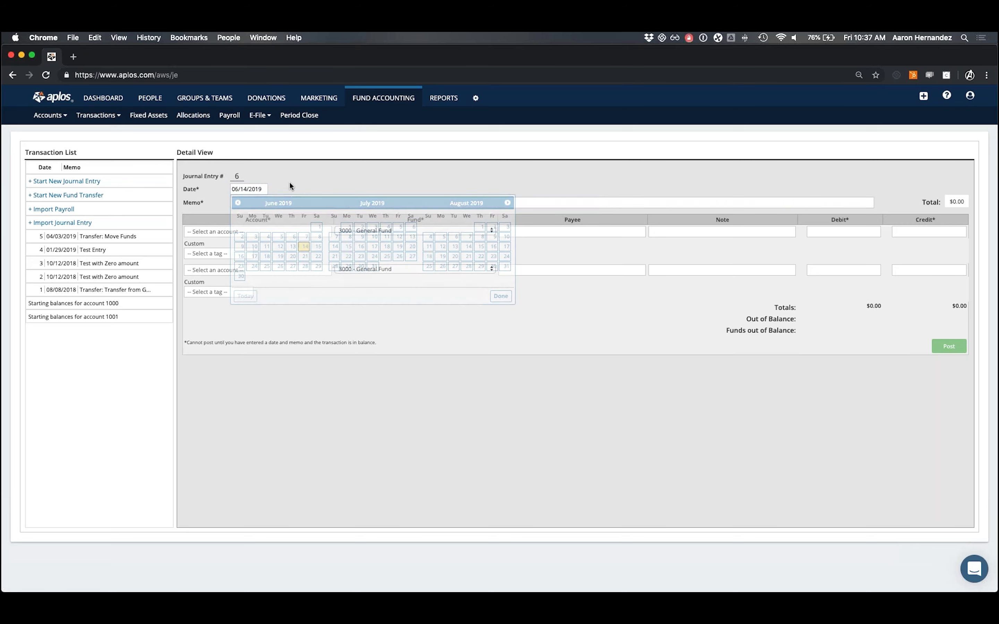
{"action": "left_click", "coordinate": [257, 203]}
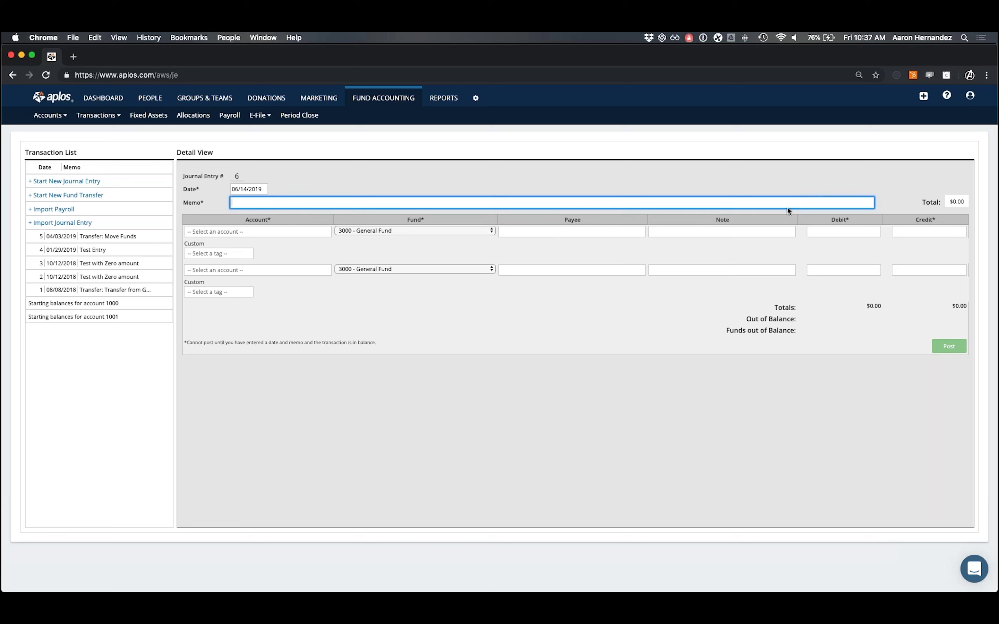
{"action": "left_click", "coordinate": [248, 192]}
{"action": "left_click", "coordinate": [245, 202]}
{"action": "type", "text": "Best Buy Computer Purchase"}
{"action": "key", "text": "Tab"}
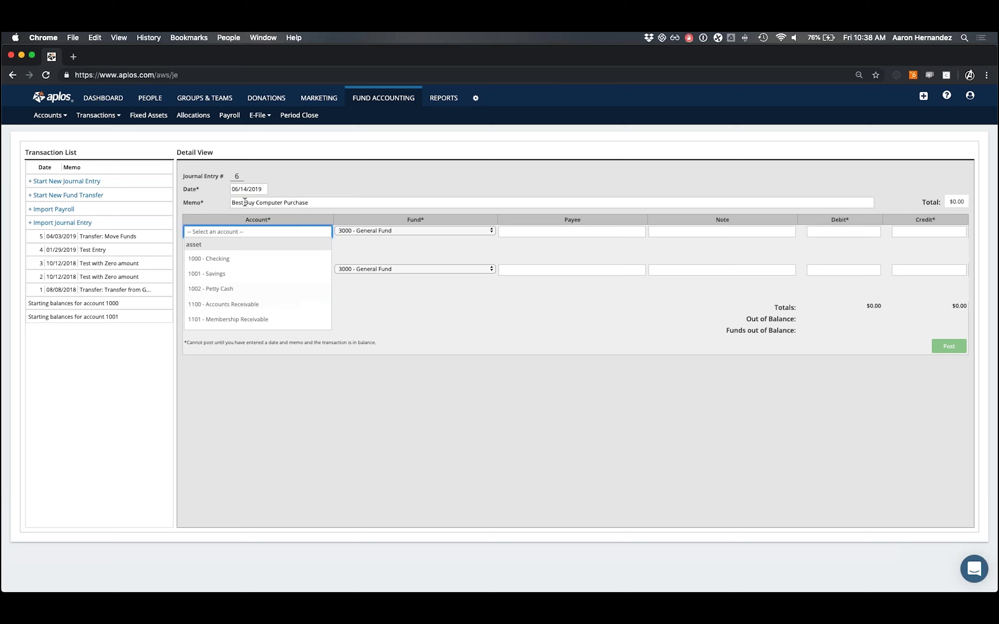
Set the first line's account to 5555 - Misc. Expenses, keeping its fund at 3000 - General Fund.
{"action": "type", "text": "misc"}
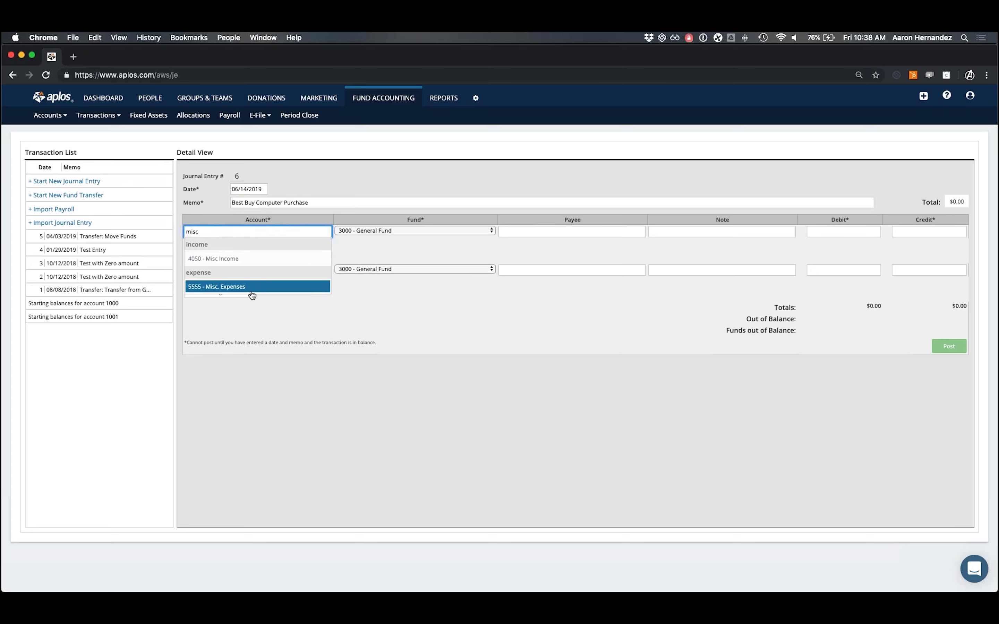
{"action": "left_click", "coordinate": [233, 289]}
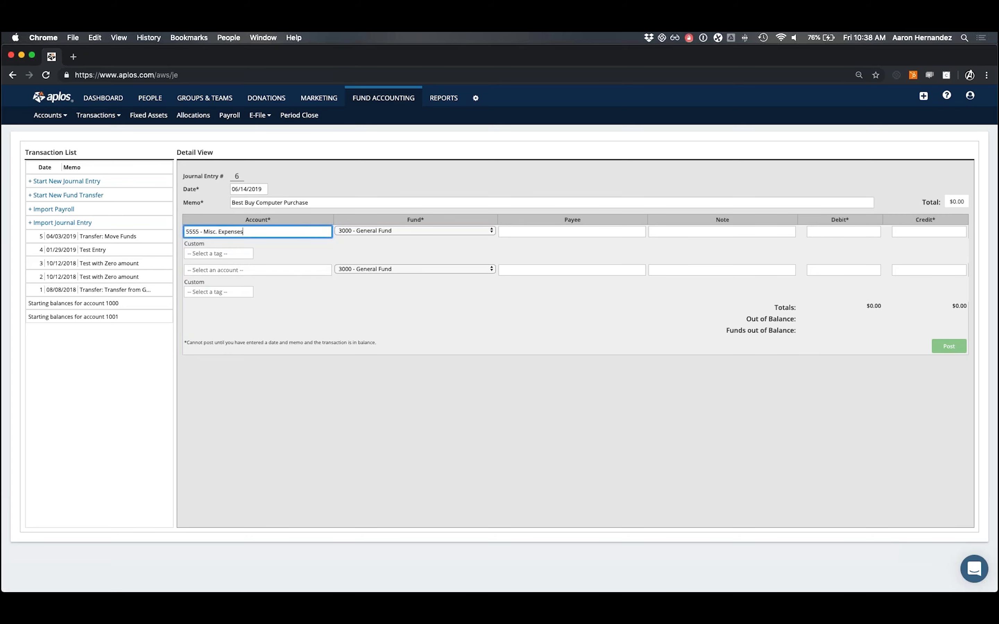
{"action": "left_click", "coordinate": [405, 229]}
{"action": "left_click", "coordinate": [405, 230]}
{"action": "left_click", "coordinate": [419, 247]}
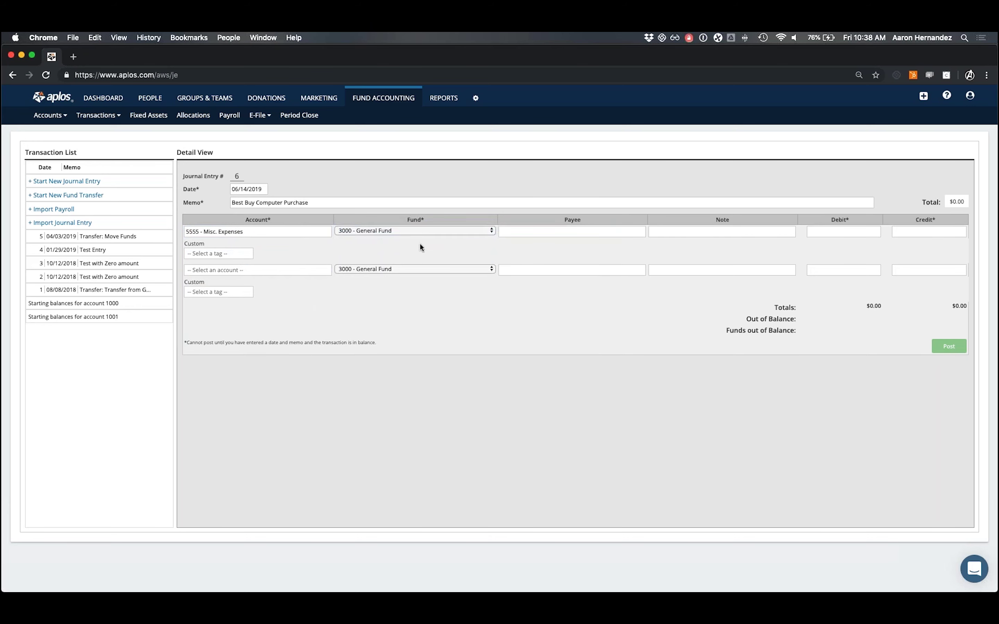
Enter Best Buy as the first line's payee, leaving its note and custom tag empty.
{"action": "left_click", "coordinate": [558, 232]}
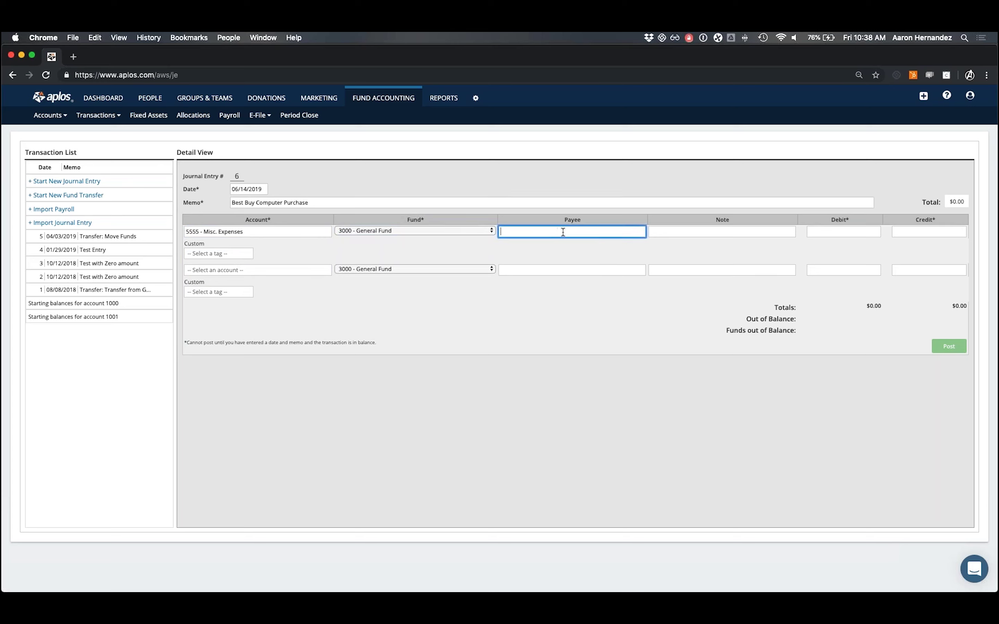
{"action": "left_click", "coordinate": [662, 230]}
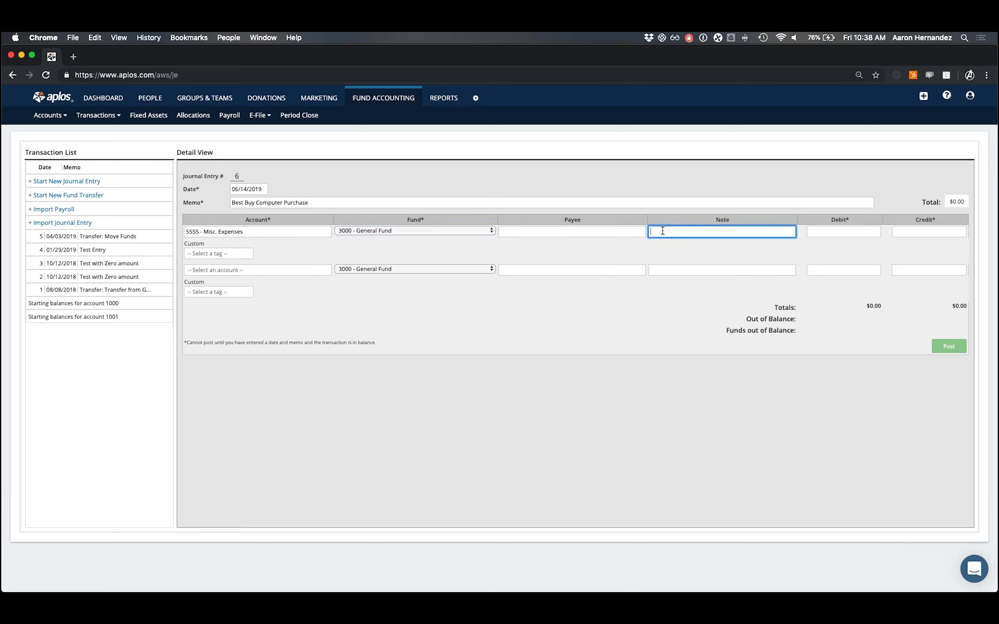
{"action": "left_click", "coordinate": [586, 231]}
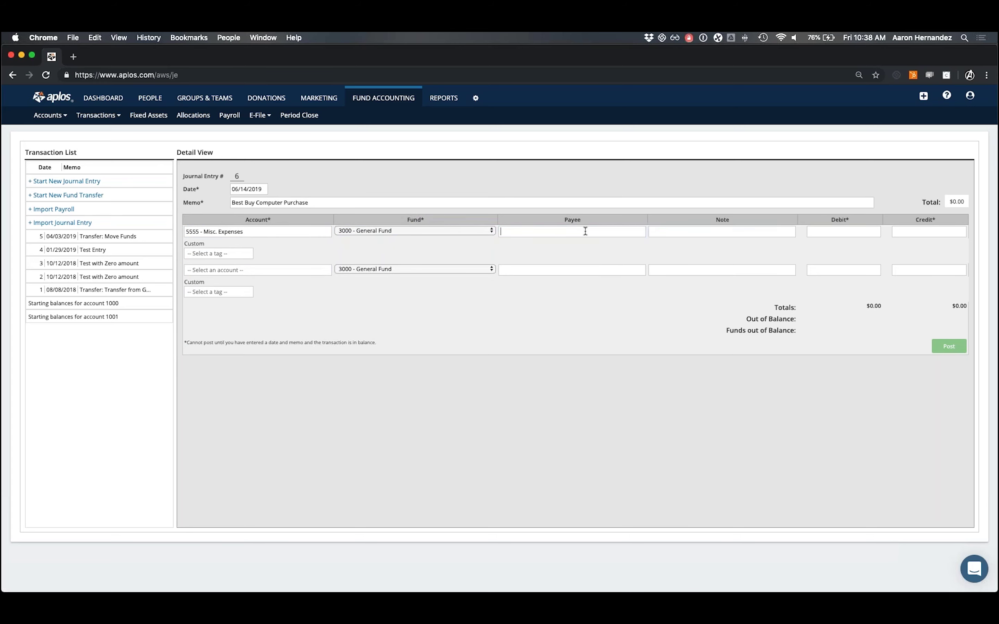
{"action": "type", "text": "Best Buy"}
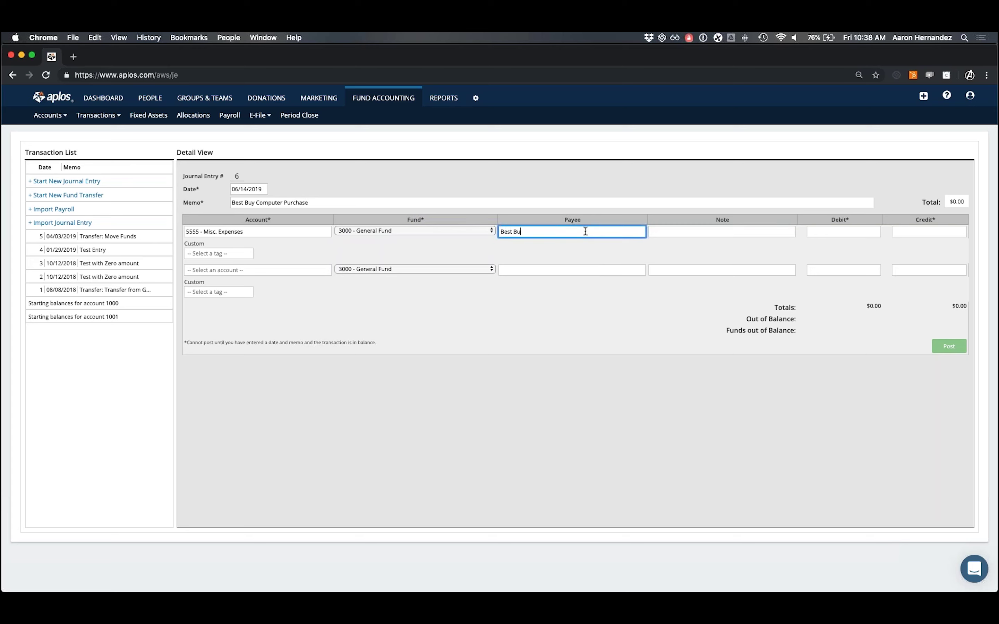
{"action": "left_click", "coordinate": [587, 247]}
{"action": "left_click", "coordinate": [701, 242]}
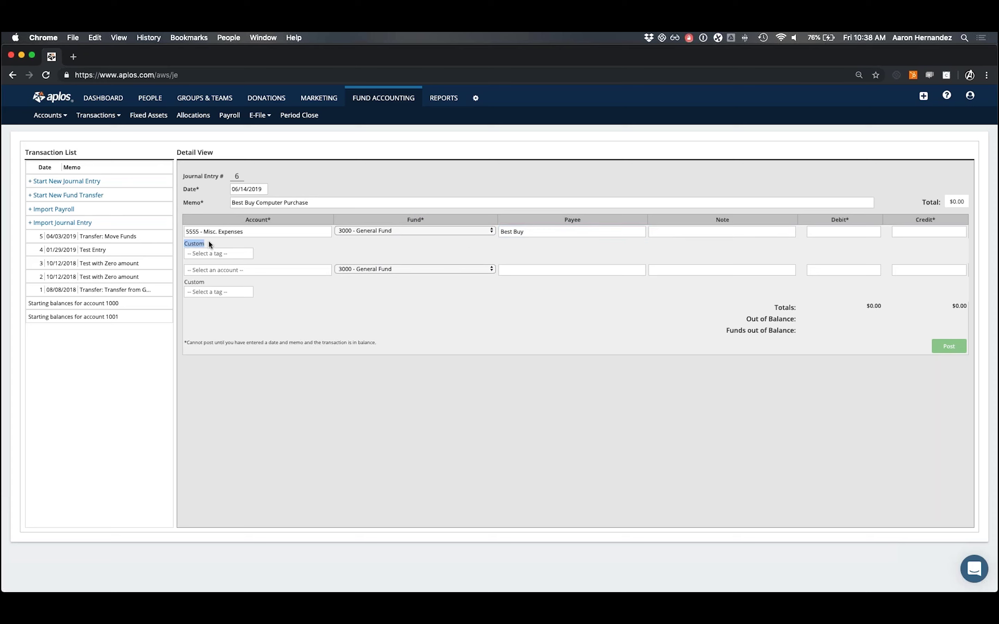
{"action": "left_click", "coordinate": [216, 251]}
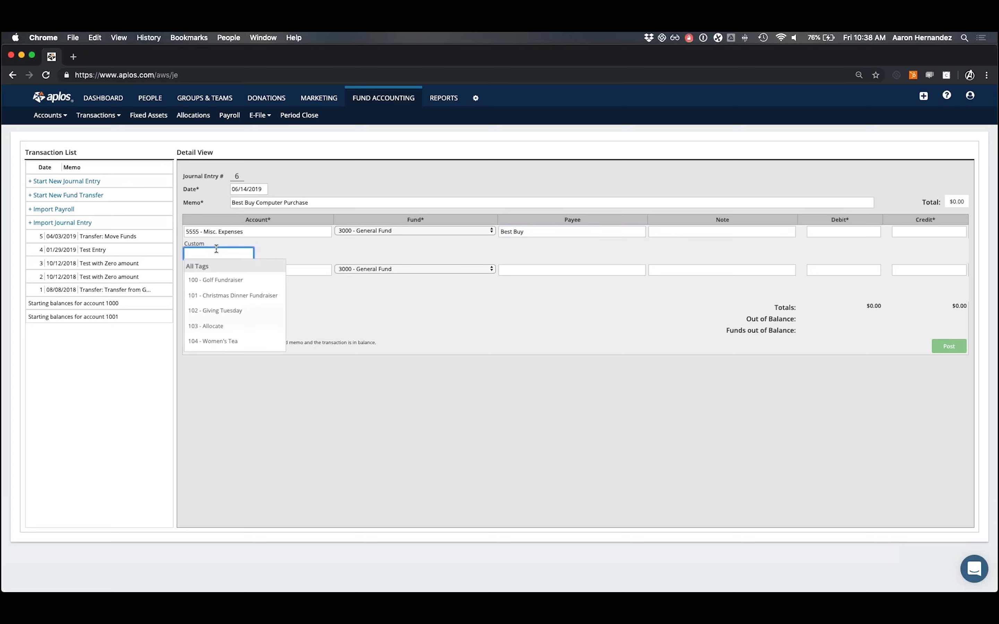
{"action": "left_click", "coordinate": [223, 248]}
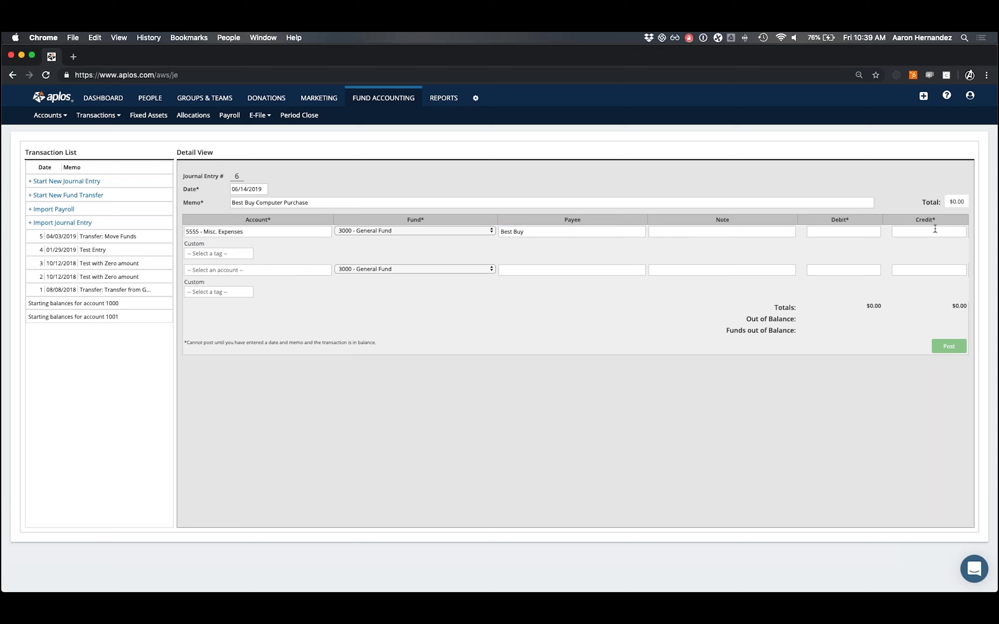
Consult the Debits&Credits2.jpg chart in Preview for how an expense account is increased, and close the chart.
{"action": "left_click", "coordinate": [3, 273]}
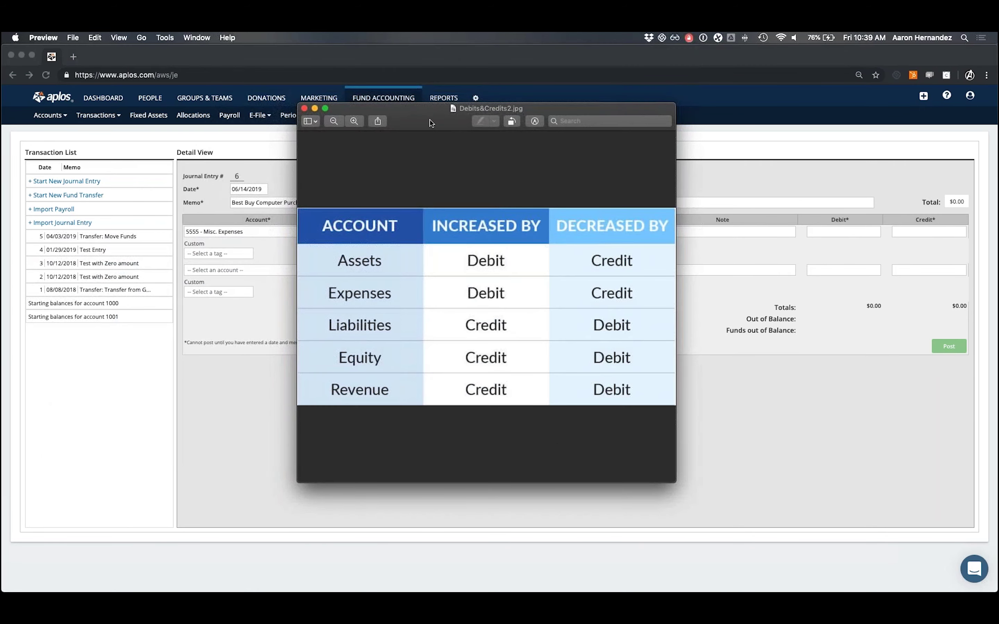
{"action": "left_click_drag", "start_coordinate": [430, 119], "coordinate": [517, 161]}
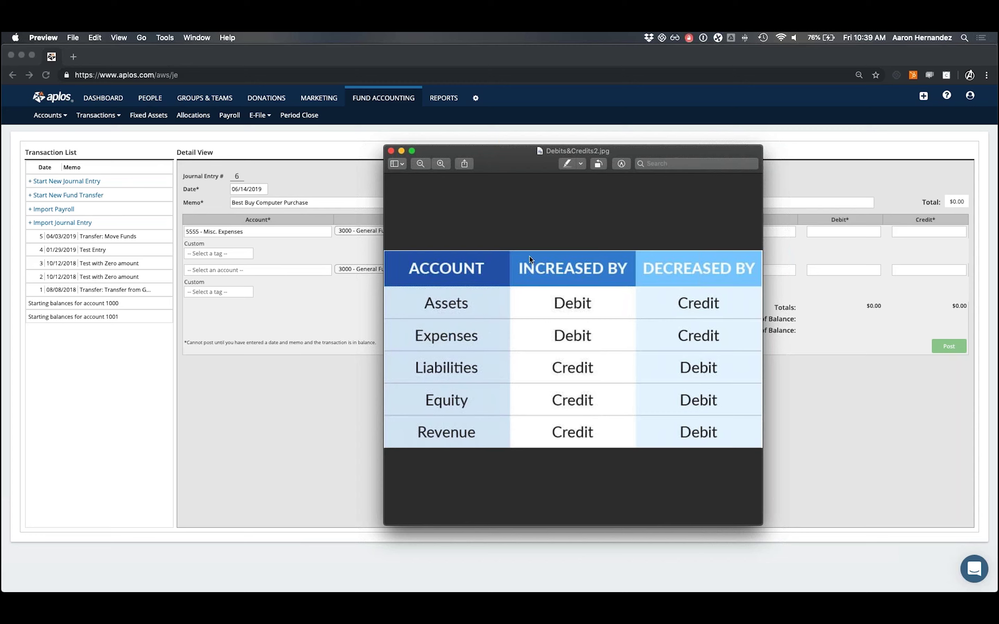
{"action": "left_click_drag", "start_coordinate": [540, 318], "coordinate": [606, 352]}
{"action": "left_click", "coordinate": [630, 348]}
{"action": "key", "text": "super+w"}
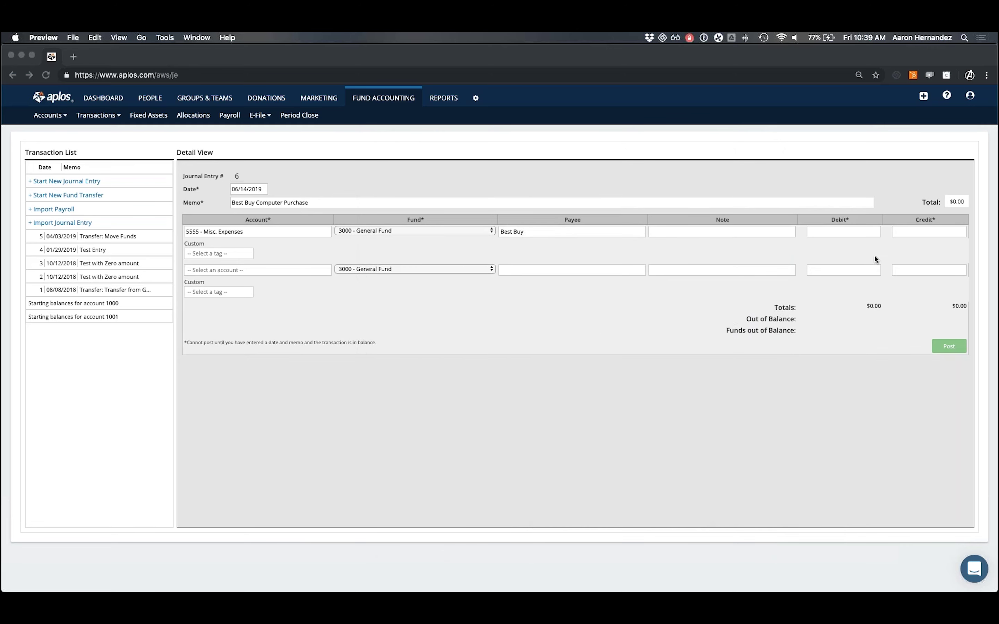
Enter a debit of 200.00 on the Misc. Expenses line of the journal entry in Aplos.
{"action": "left_click", "coordinate": [640, 228]}
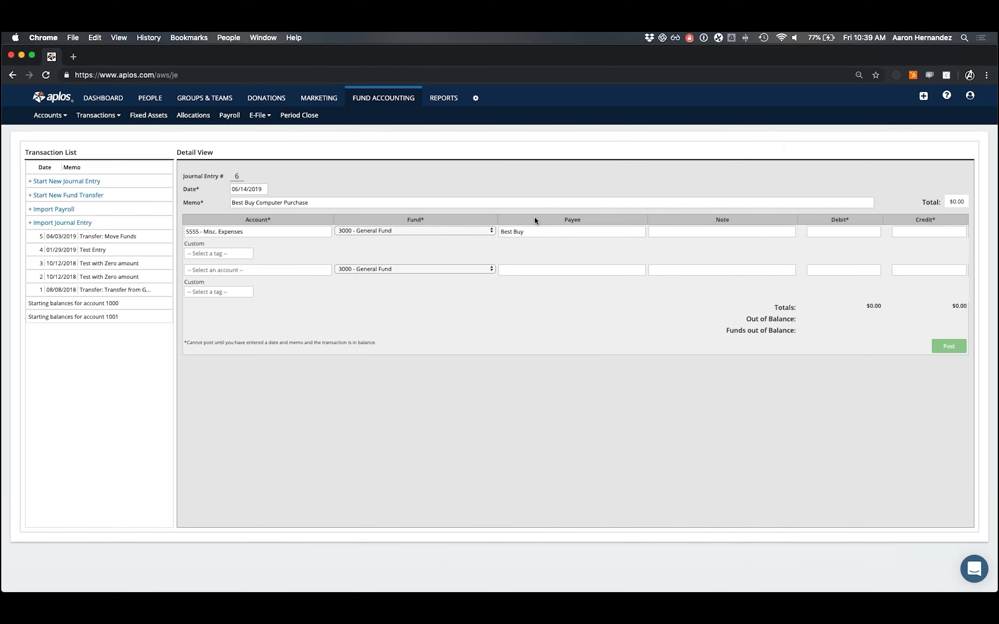
{"action": "left_click", "coordinate": [832, 231]}
{"action": "left_click", "coordinate": [825, 248]}
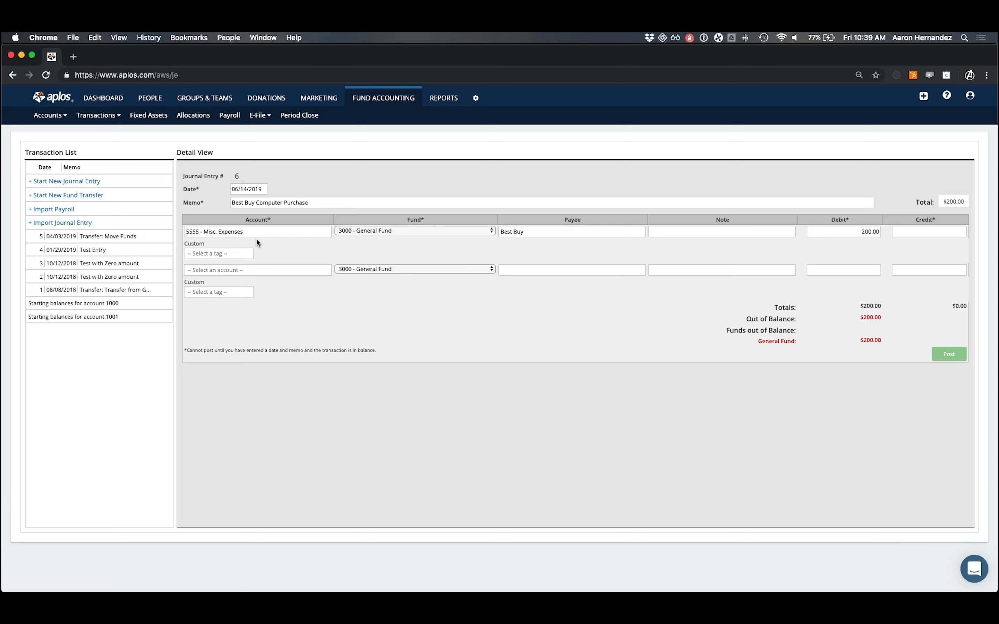
Set the second line's account to 1000 - Checking and its payee to the existing Best Buy contact.
{"action": "left_click", "coordinate": [223, 271]}
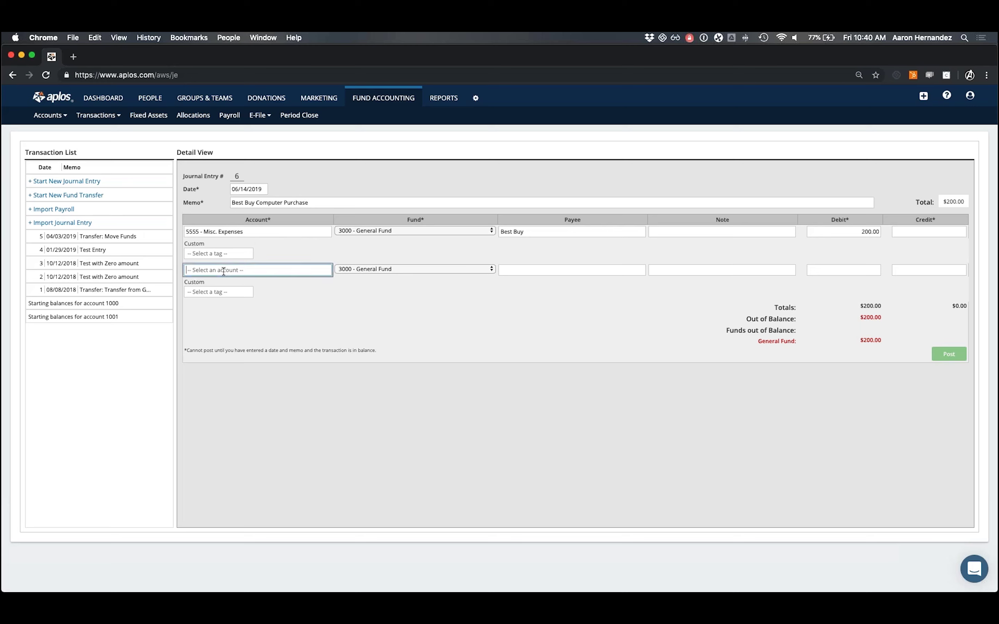
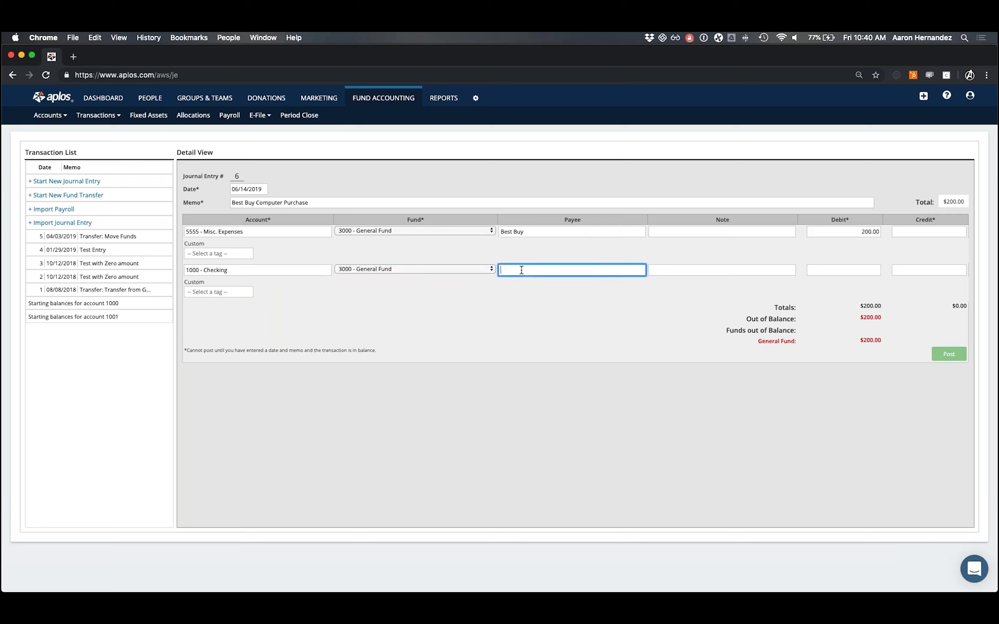
{"action": "type", "text": "Best Bu"}
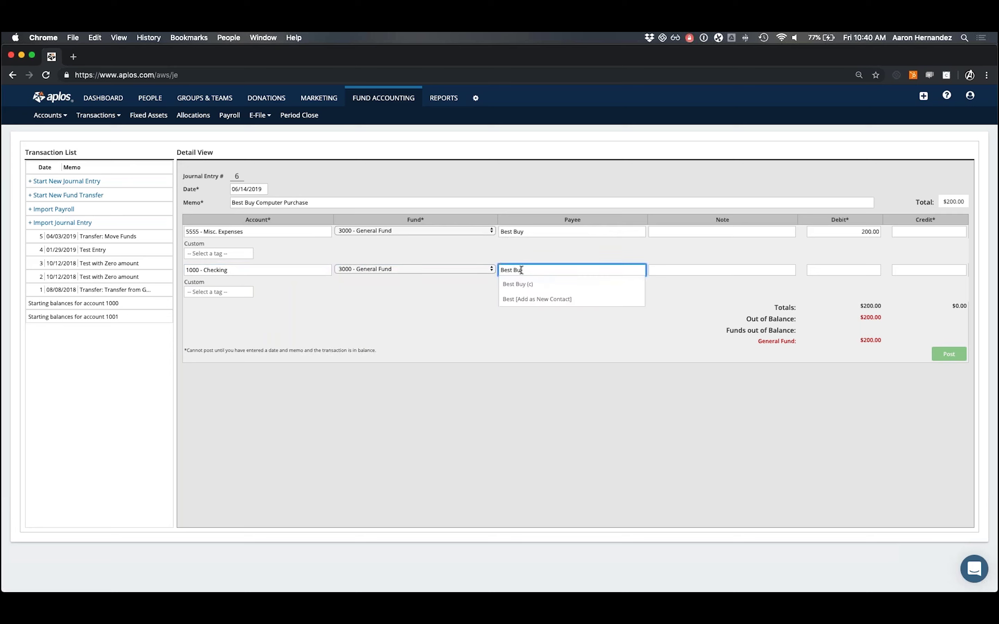
{"action": "left_click", "coordinate": [543, 285]}
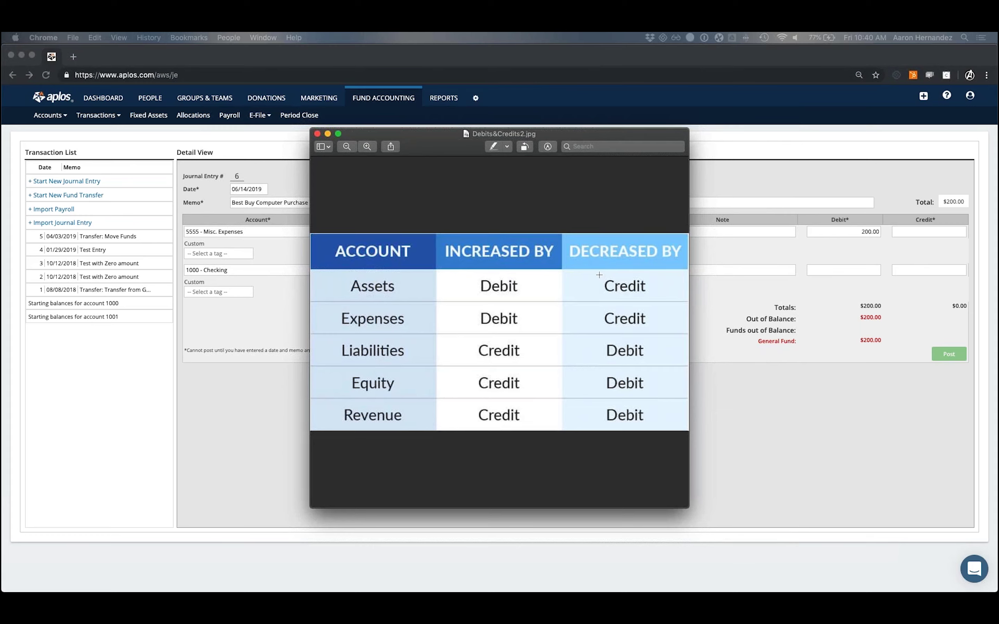
Check the debits and credits chart for how an asset account is decreased, and close the chart.
{"action": "left_click_drag", "start_coordinate": [598, 275], "coordinate": [656, 295]}
{"action": "left_click", "coordinate": [626, 287]}
{"action": "key", "text": "super+w"}
Enter a credit of 200 on the Checking line and post the journal entry.
{"action": "left_click", "coordinate": [817, 271]}
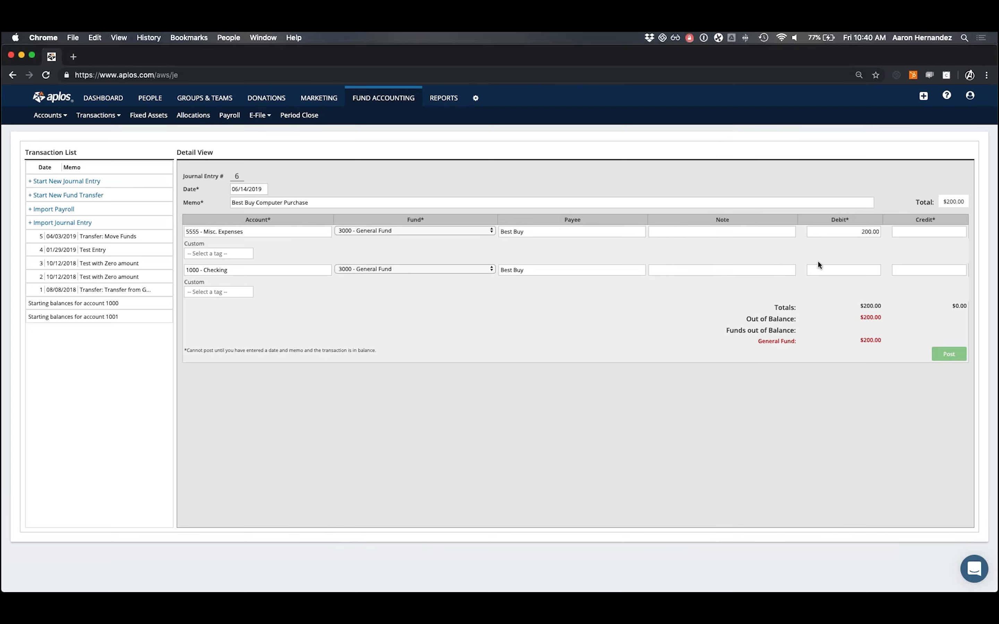
{"action": "left_click", "coordinate": [907, 272]}
{"action": "type", "text": "200"}
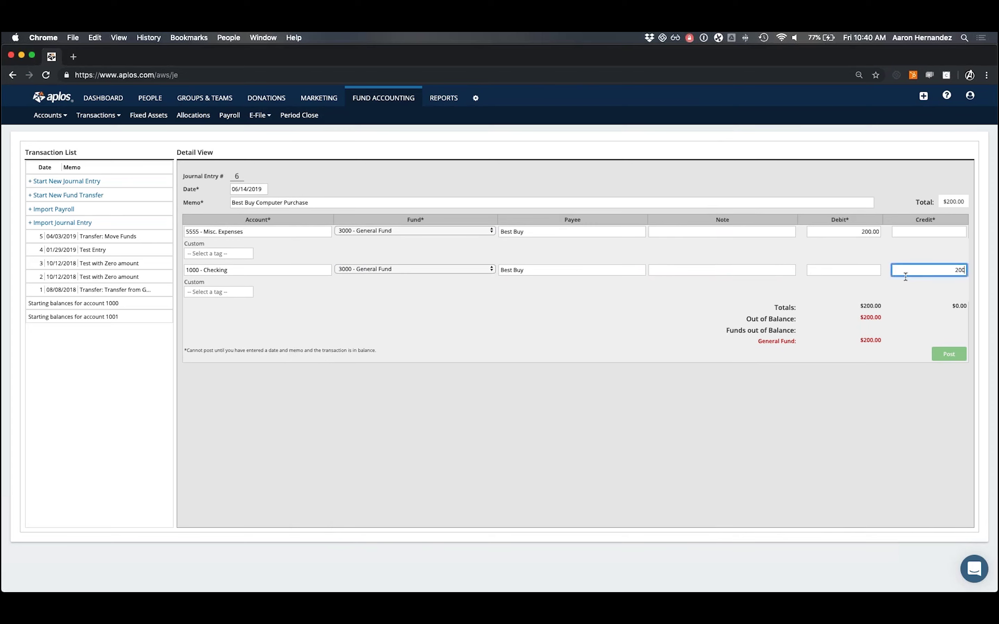
{"action": "left_click", "coordinate": [898, 285]}
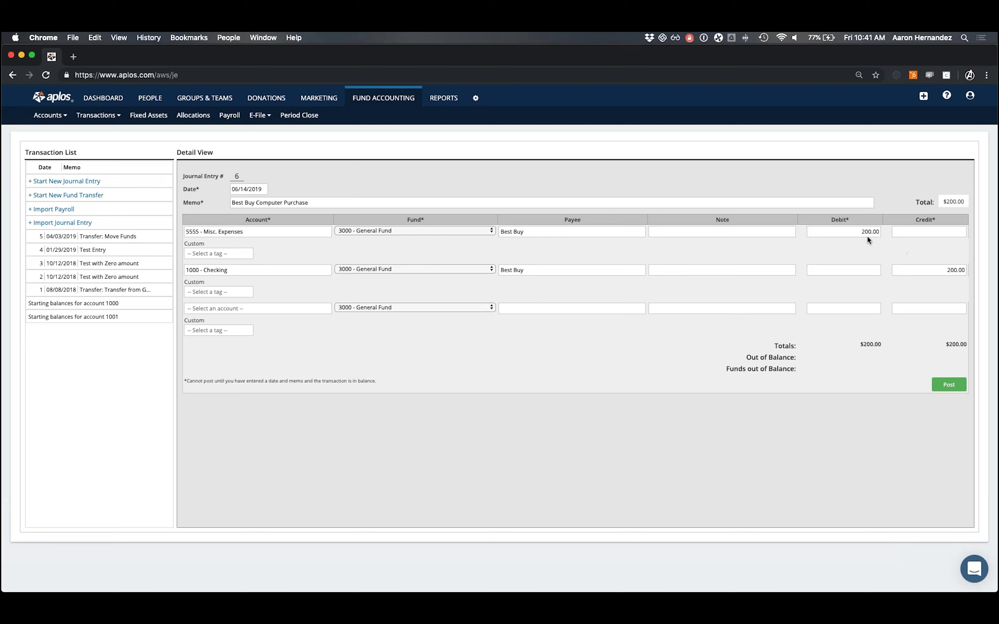
{"action": "left_click", "coordinate": [950, 388]}
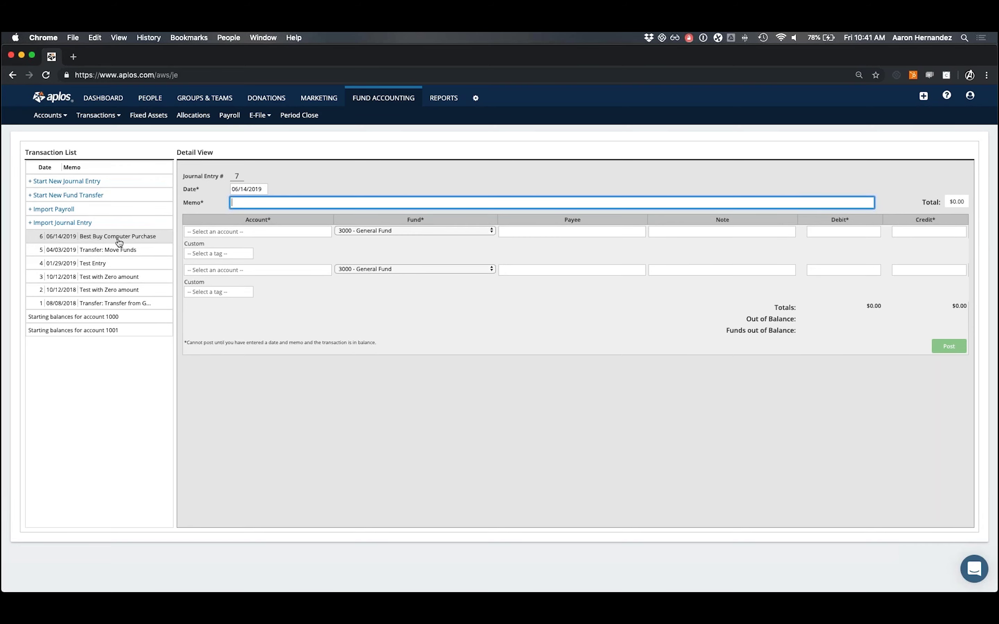
Open the posted Best Buy Computer Purchase entry and review its account lines, memo and date.
{"action": "left_click", "coordinate": [135, 238]}
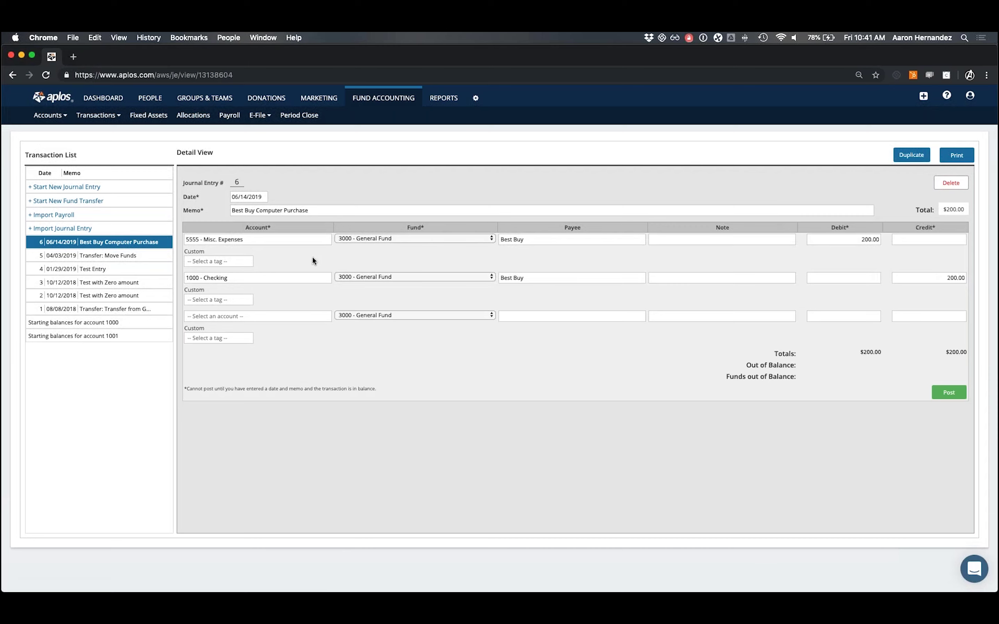
{"action": "left_click", "coordinate": [281, 278]}
{"action": "left_click", "coordinate": [289, 242]}
{"action": "left_click", "coordinate": [313, 211]}
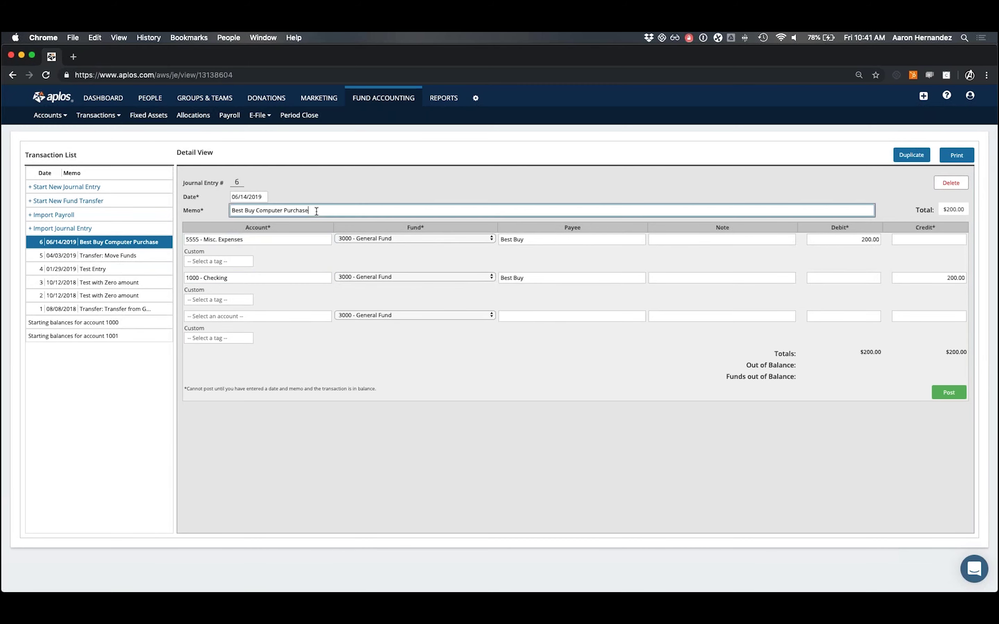
{"action": "left_click", "coordinate": [260, 197]}
{"action": "left_click", "coordinate": [396, 198]}
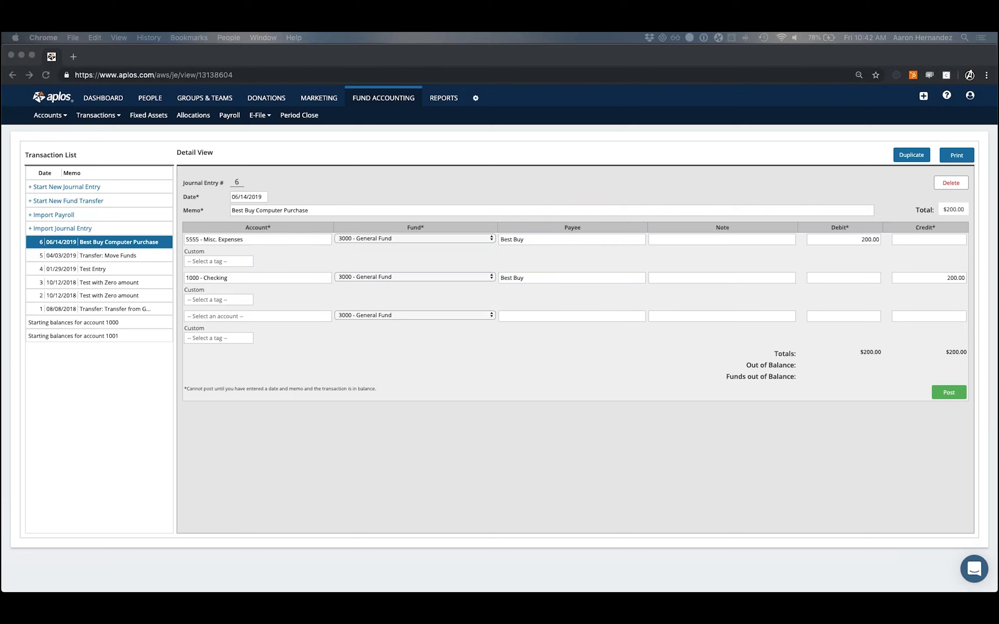
Start a new journal entry dated 06/12/2019 with a memo describing a donation from the named donor.
{"action": "left_click", "coordinate": [363, 170]}
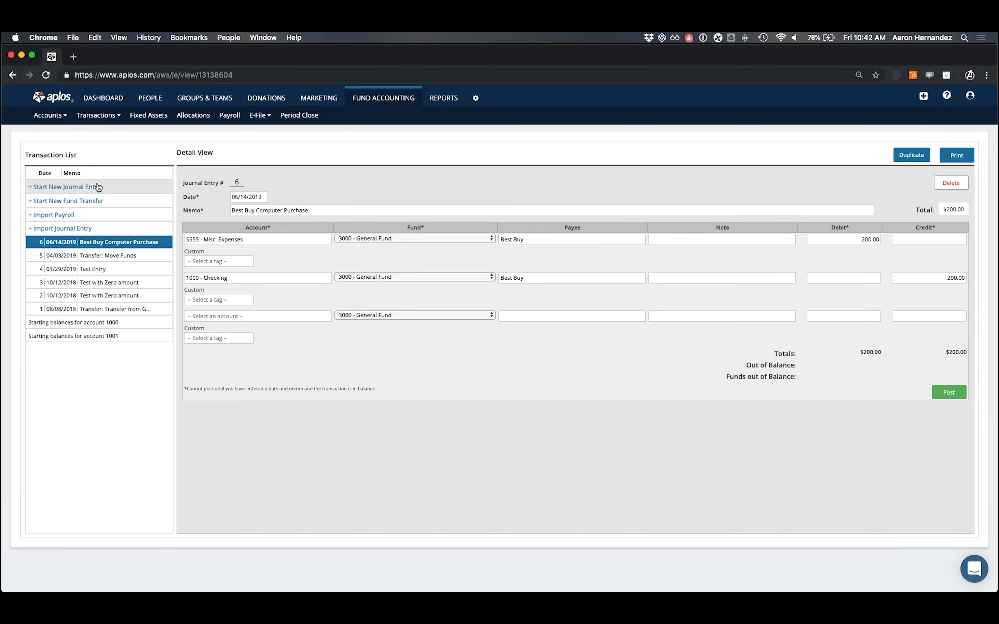
{"action": "left_click", "coordinate": [85, 188]}
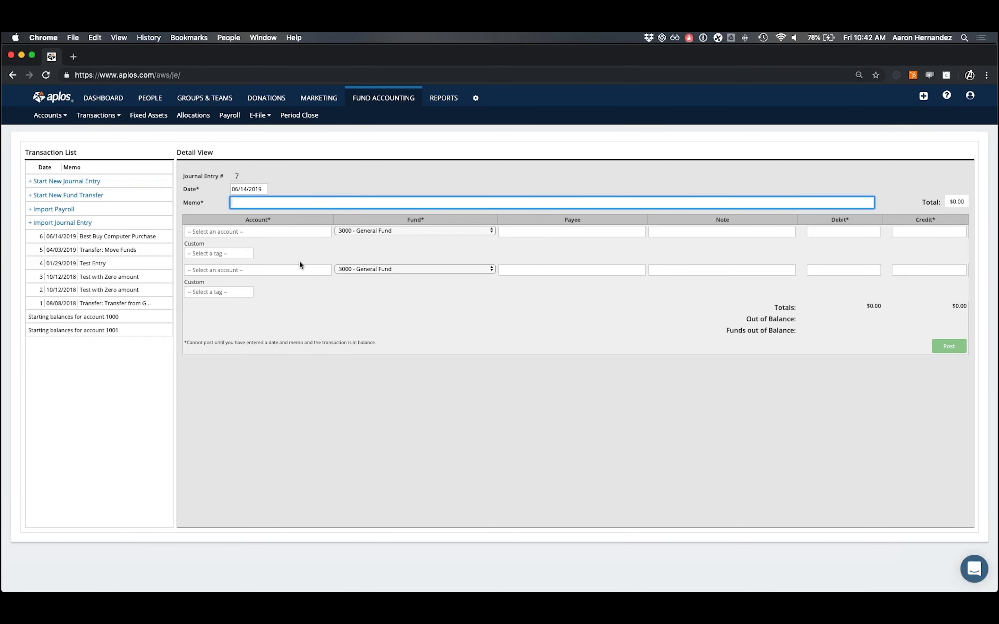
{"action": "left_click", "coordinate": [264, 189]}
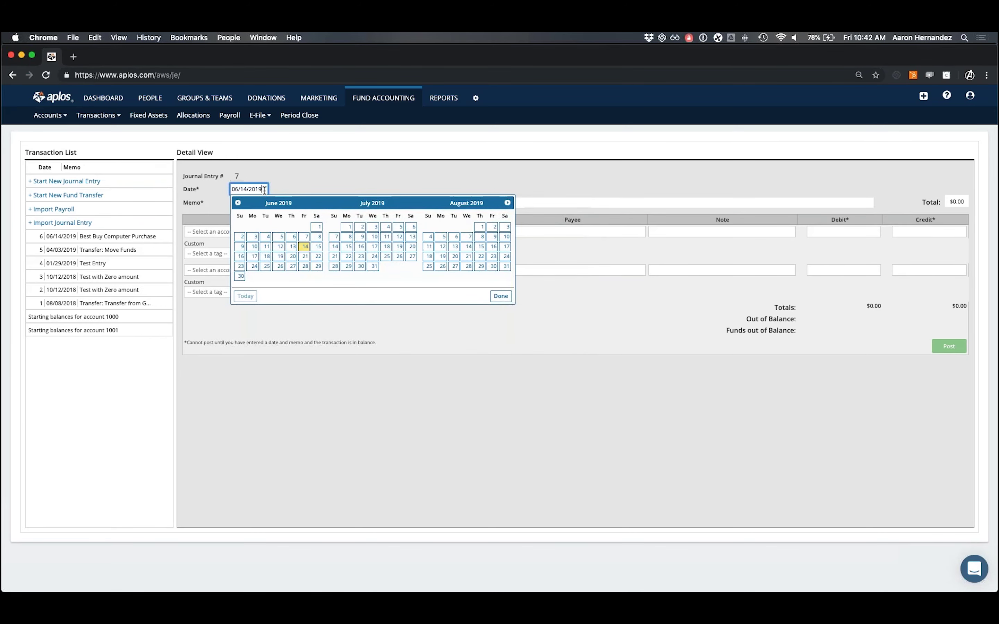
{"action": "left_click", "coordinate": [280, 247]}
{"action": "left_click", "coordinate": [270, 203]}
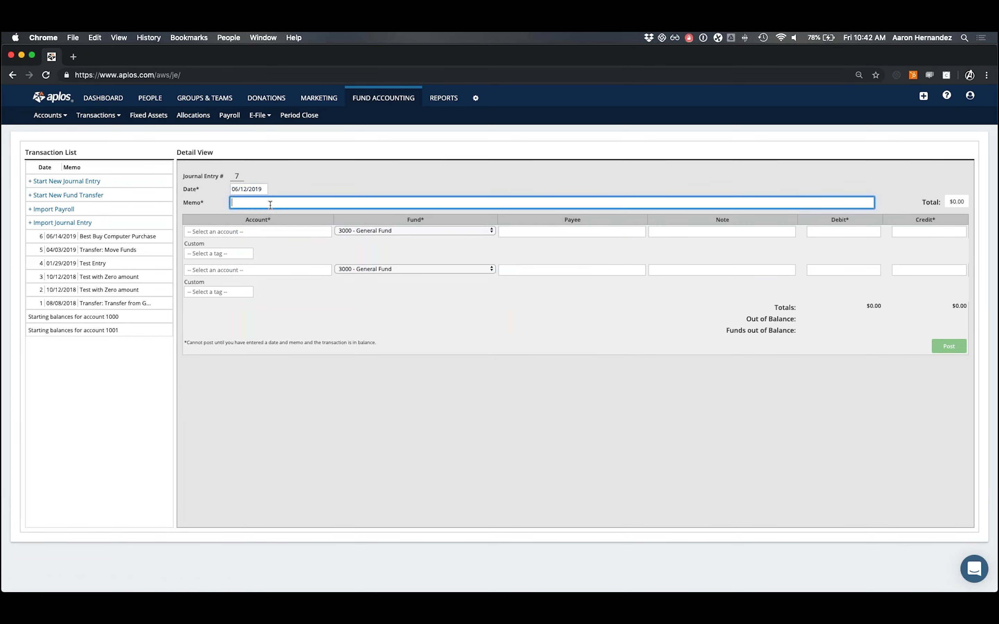
{"action": "type", "text": "Doanti"}
{"action": "key", "text": "BackSpace"}
{"action": "key", "text": "BackSpace"}
{"action": "type", "text": "nation fromAle"}
Set the first line's account to 4000 - Contributions Income with fund 3000 - General Fund and the donor's existing contact as payee.
{"action": "left_click", "coordinate": [263, 234]}
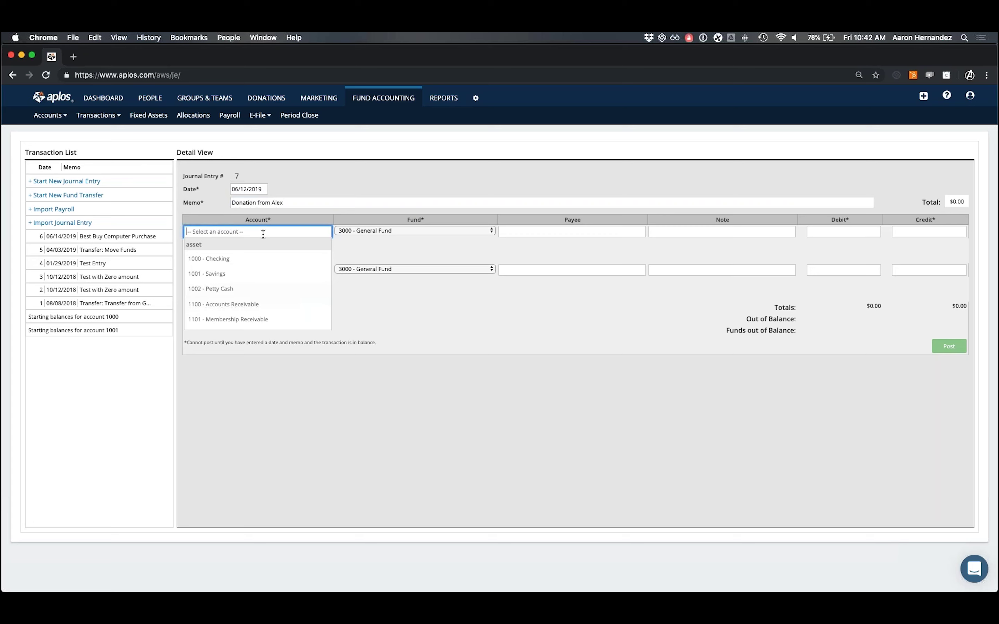
{"action": "type", "text": "contr"}
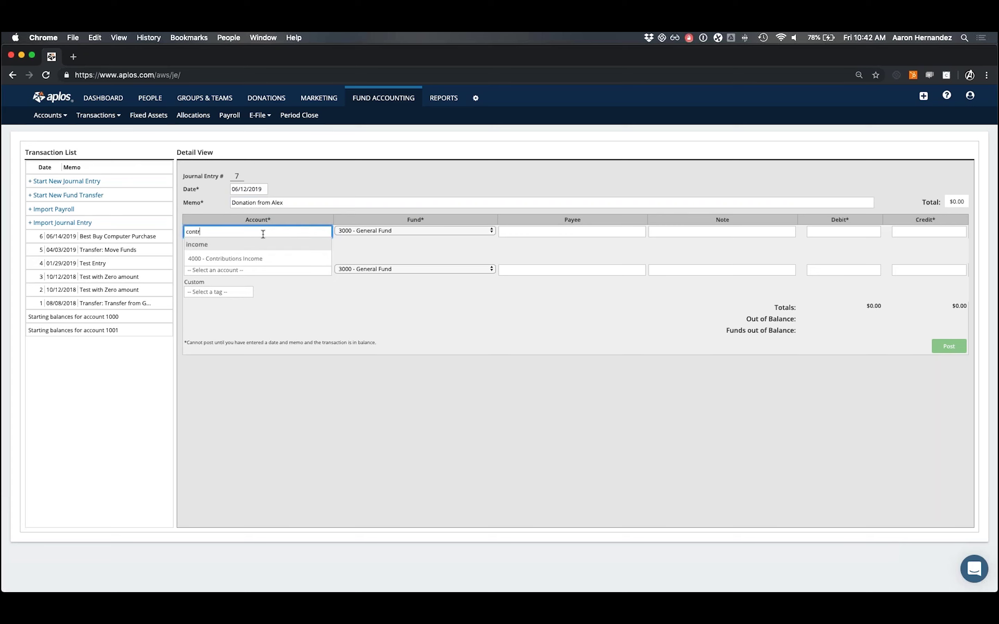
{"action": "left_click", "coordinate": [262, 259]}
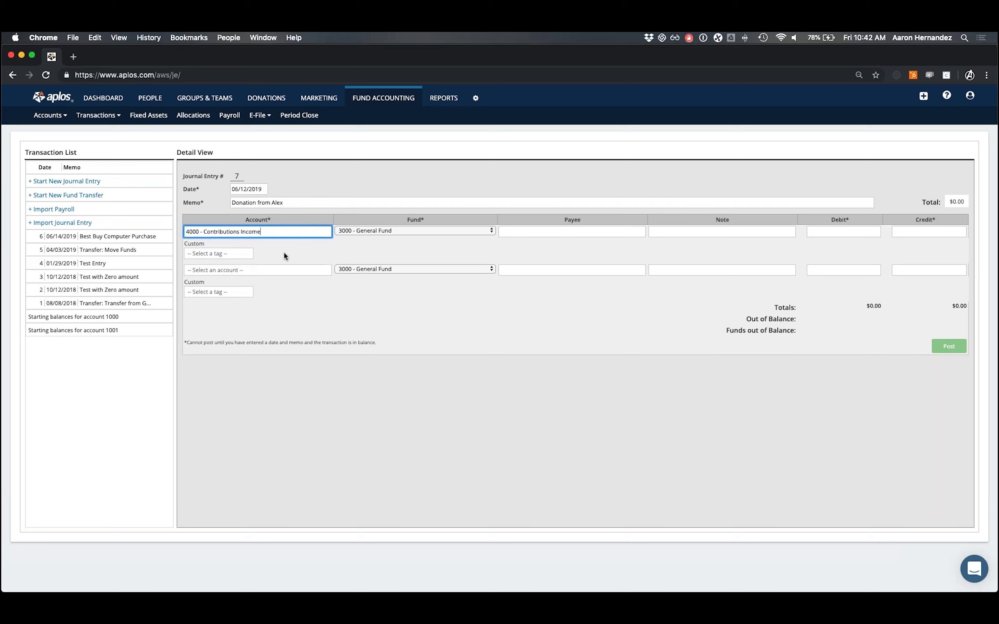
{"action": "left_click", "coordinate": [387, 232]}
{"action": "left_click", "coordinate": [396, 228]}
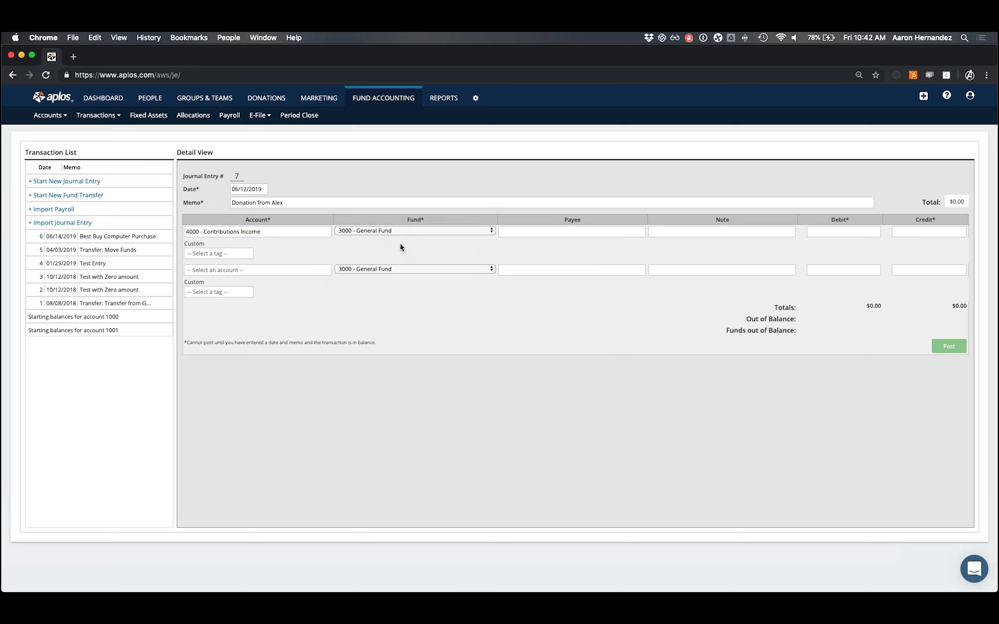
{"action": "left_click", "coordinate": [545, 235]}
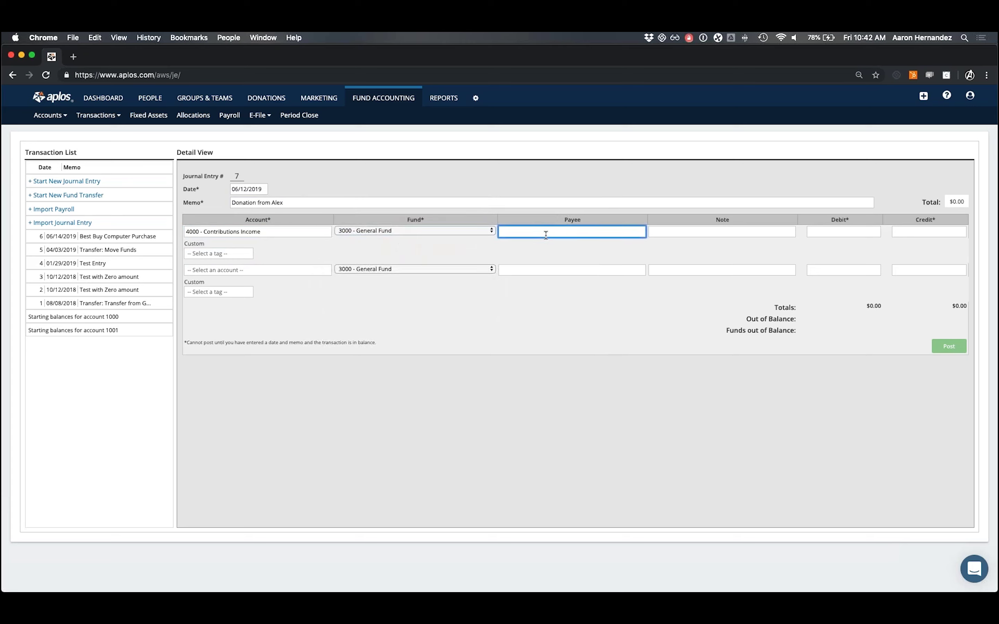
{"action": "type", "text": "Alex"}
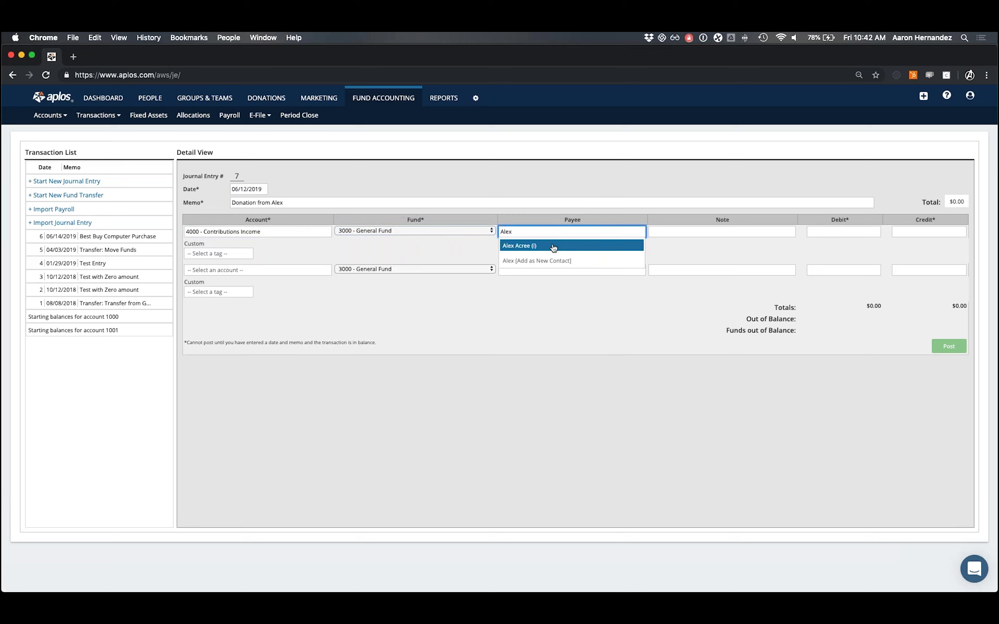
{"action": "key", "text": "Return"}
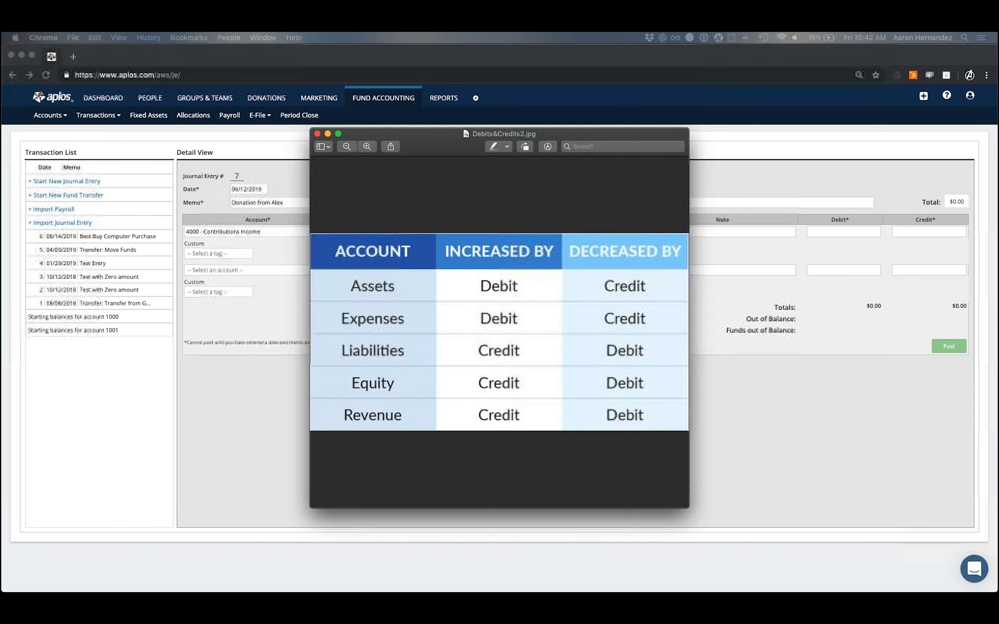
Check the debits and credits chart for how a revenue account is increased, and return to the journal entry.
{"action": "left_click_drag", "start_coordinate": [446, 140], "coordinate": [580, 190]}
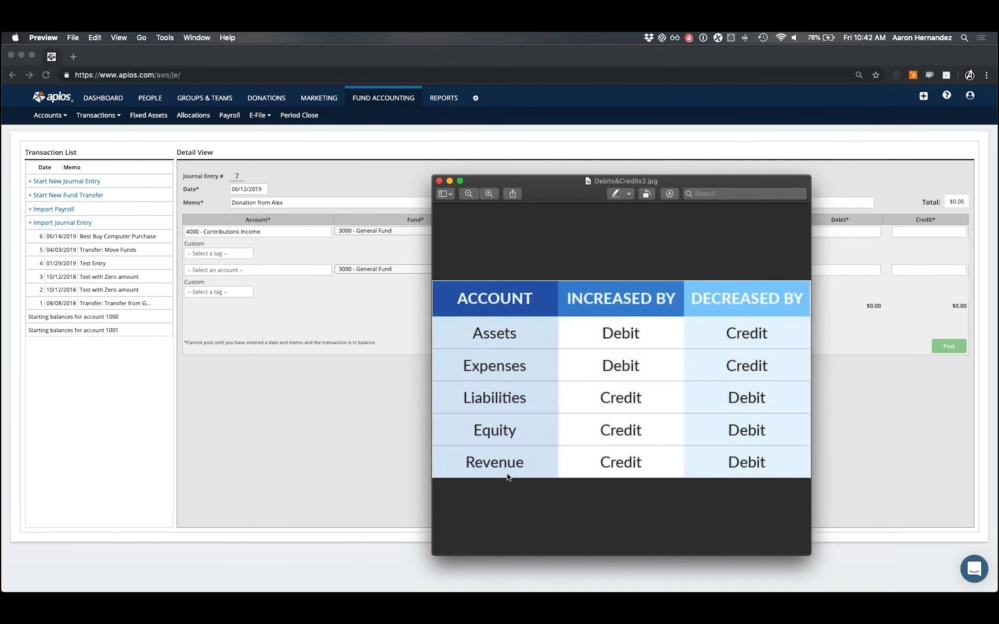
{"action": "left_click_drag", "start_coordinate": [456, 446], "coordinate": [532, 480]}
{"action": "left_click", "coordinate": [539, 474]}
{"action": "left_click_drag", "start_coordinate": [590, 447], "coordinate": [653, 486]}
{"action": "left_click", "coordinate": [409, 245]}
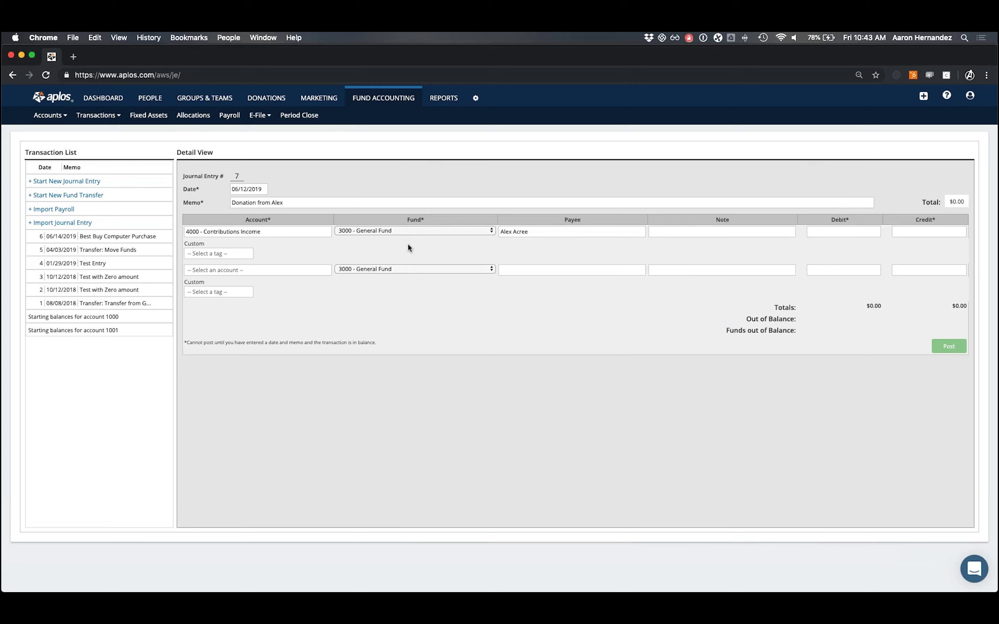
Enter a credit of 100 on the Contributions Income line.
{"action": "left_click", "coordinate": [901, 232]}
{"action": "type", "text": "100"}
{"action": "left_click", "coordinate": [892, 243]}
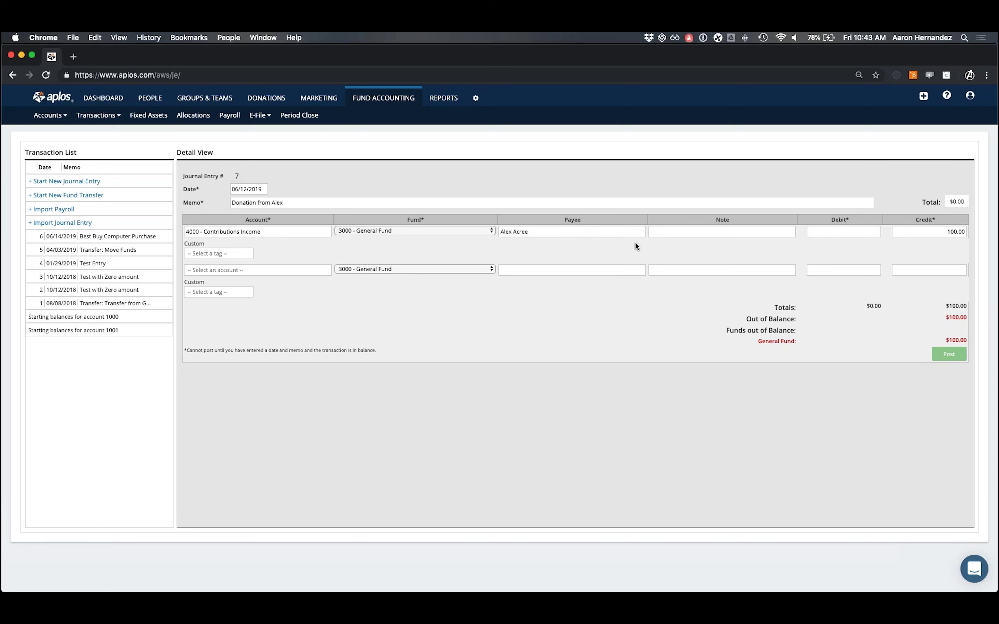
Set the second line's account to 1001 - Savings with fund 3000 - General Fund and the donor's existing contact as payee.
{"action": "left_click", "coordinate": [241, 271]}
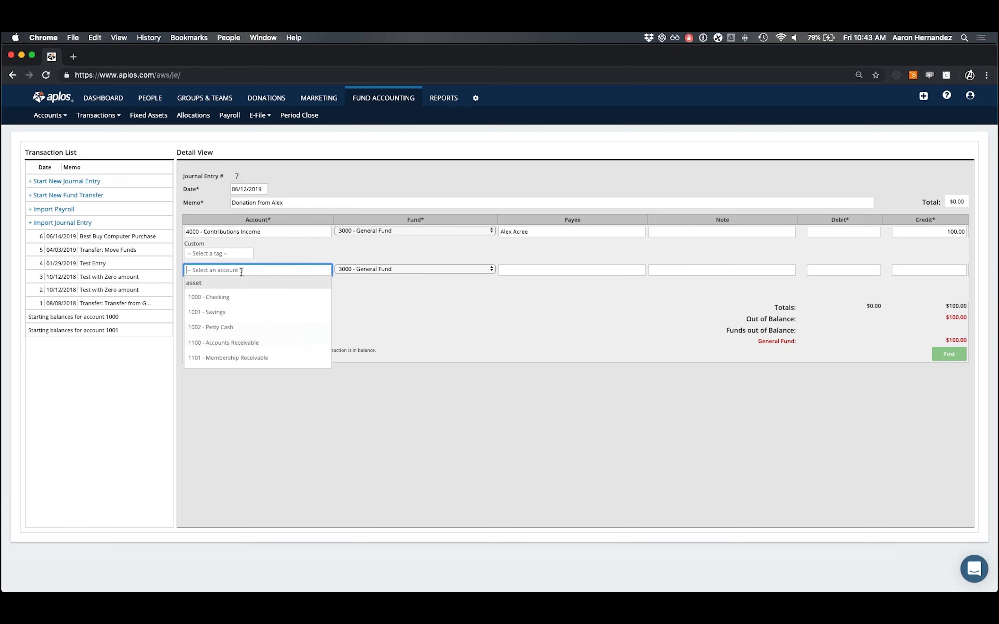
{"action": "left_click", "coordinate": [226, 315]}
{"action": "left_click", "coordinate": [406, 268]}
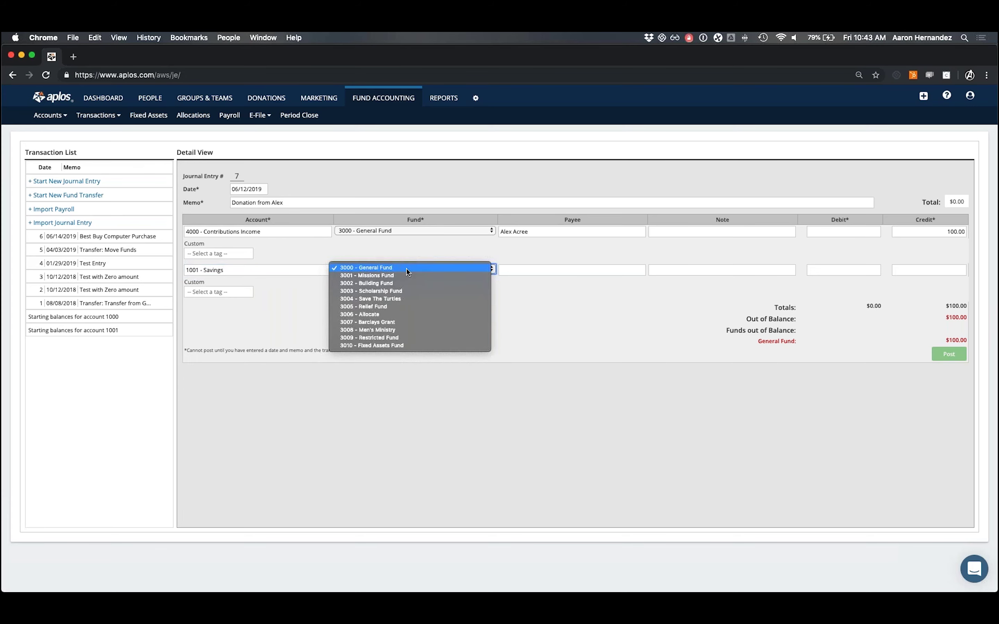
{"action": "key", "text": "Return"}
{"action": "key", "text": "Tab"}
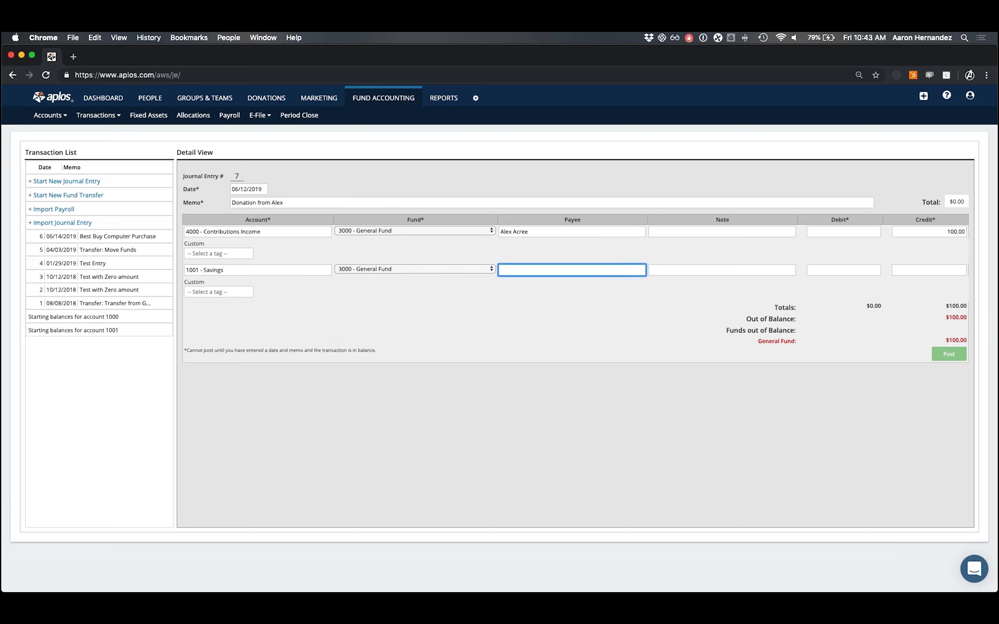
{"action": "type", "text": "Alex"}
{"action": "left_click", "coordinate": [617, 284]}
{"action": "left_click", "coordinate": [815, 253]}
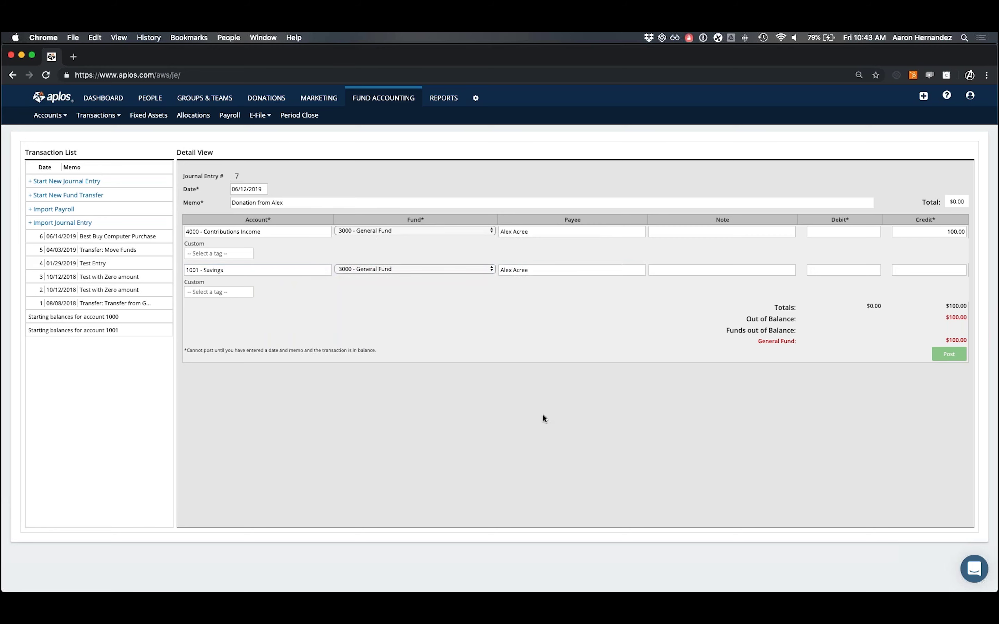
Bring back the debits and credits chart, check how an asset account is increased, and put the chart away.
{"action": "key", "text": "ctrl+Up"}
{"action": "left_click", "coordinate": [801, 399]}
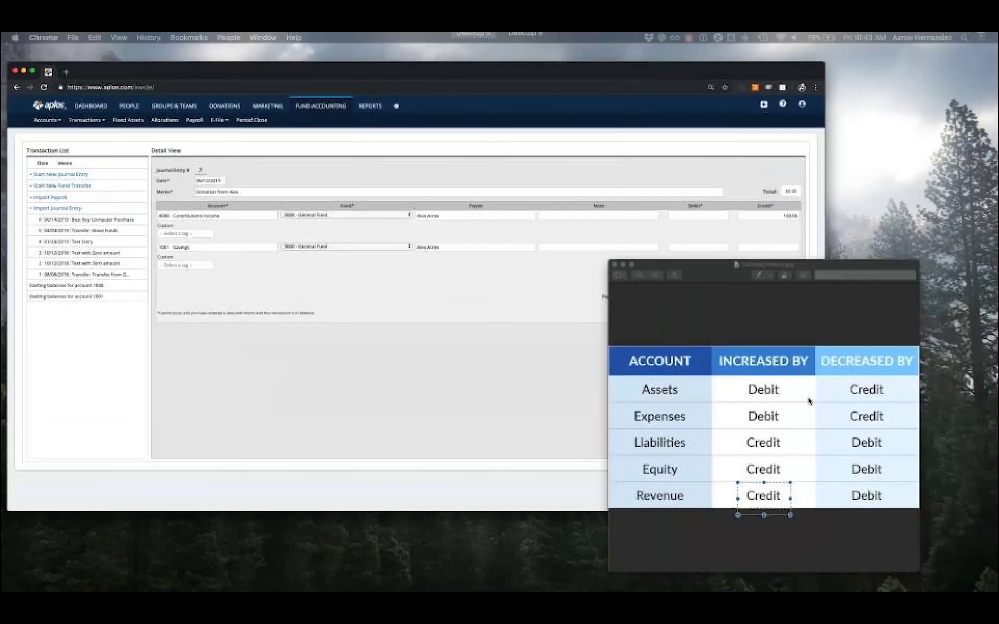
{"action": "left_click", "coordinate": [571, 347]}
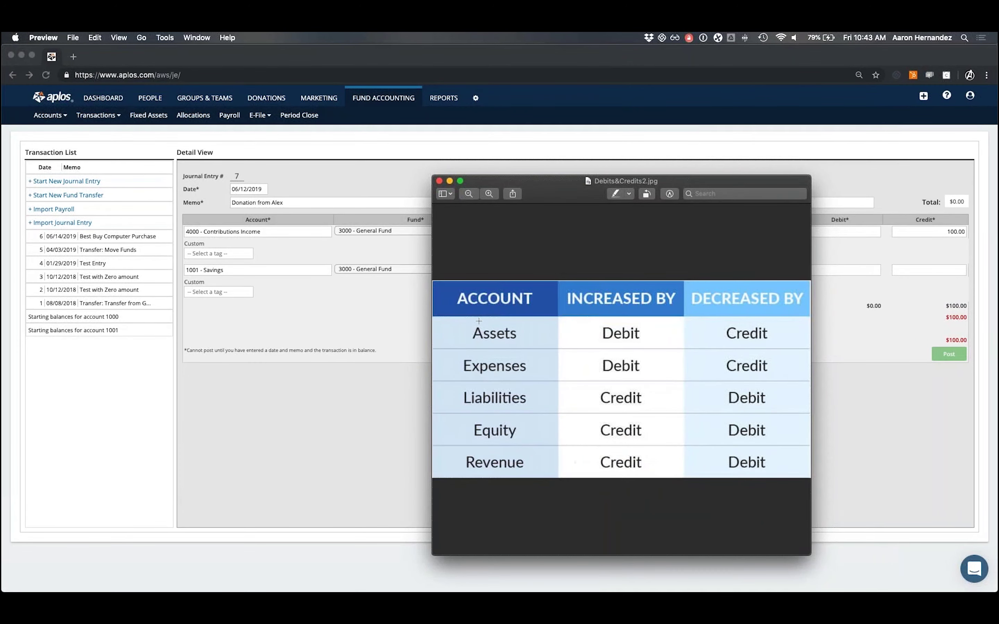
{"action": "left_click_drag", "start_coordinate": [465, 326], "coordinate": [522, 344]}
{"action": "left_click", "coordinate": [547, 336]}
{"action": "left_click_drag", "start_coordinate": [594, 319], "coordinate": [653, 347]}
{"action": "key", "text": "super+m"}
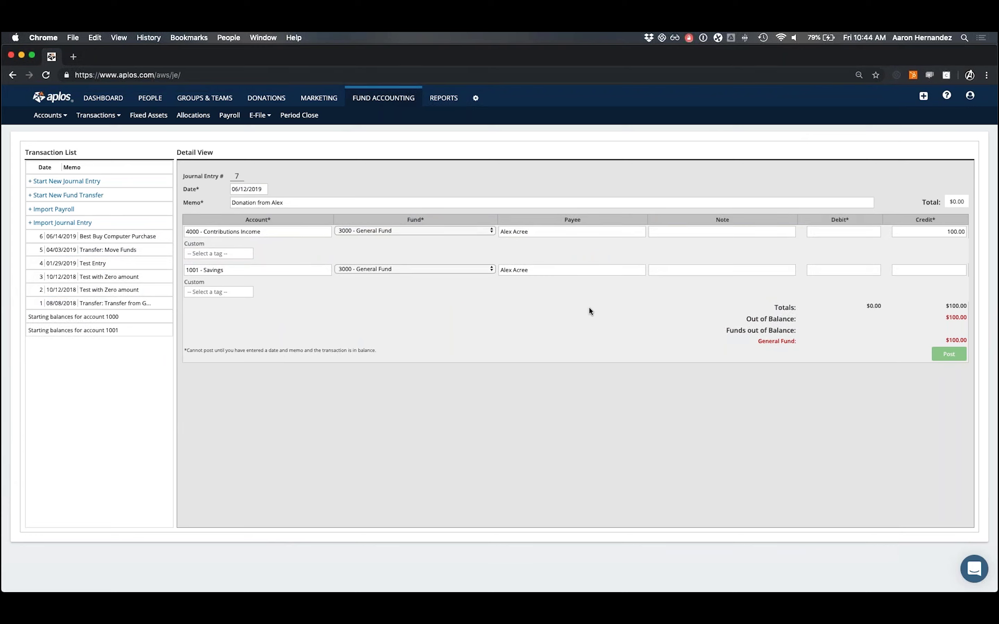
Enter a debit of 100 on the Savings line and post the donation journal entry.
{"action": "left_click", "coordinate": [833, 272]}
{"action": "type", "text": "100"}
{"action": "left_click", "coordinate": [833, 288]}
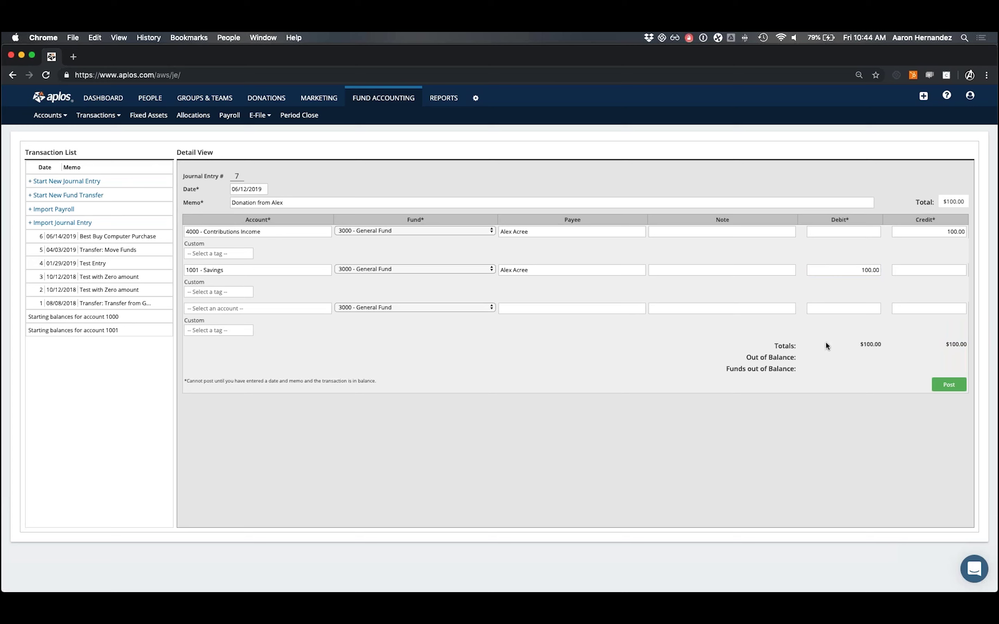
{"action": "left_click", "coordinate": [948, 388]}
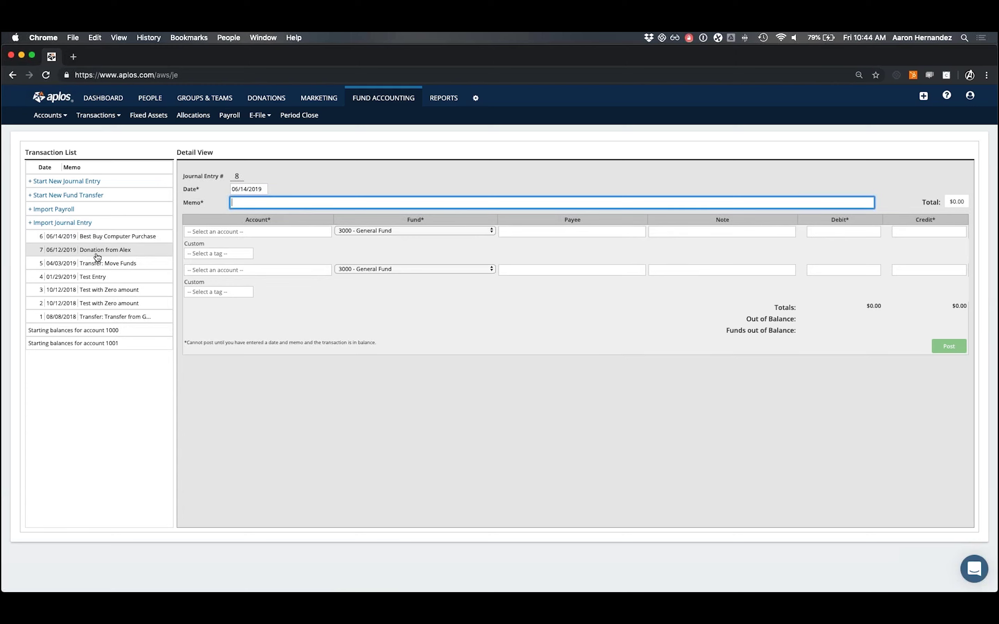
Open the posted donation entry, duplicate it, and date the copy 06/14/2019.
{"action": "left_click", "coordinate": [124, 251]}
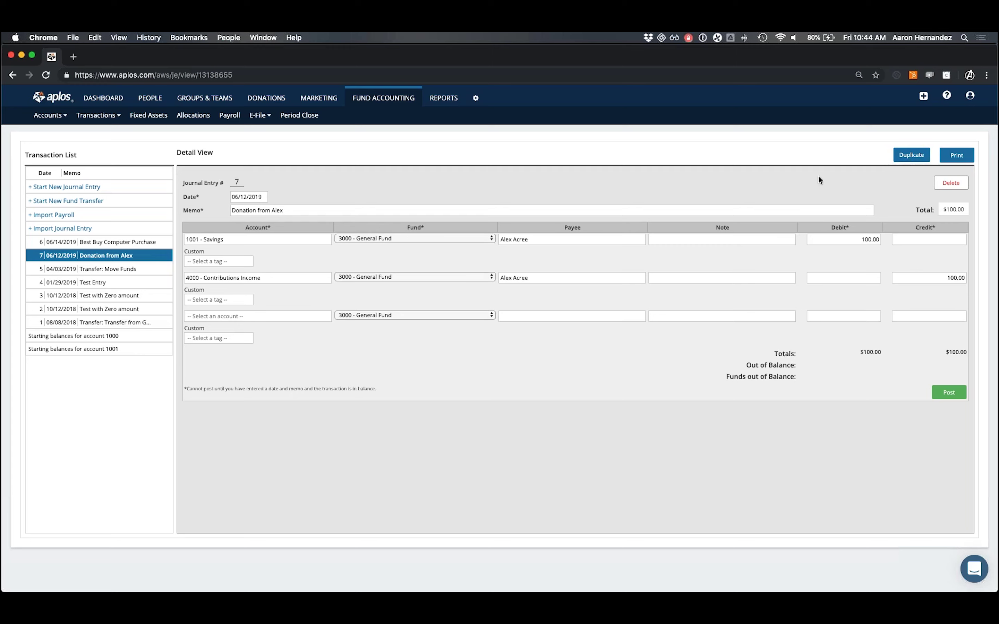
{"action": "left_click", "coordinate": [912, 156]}
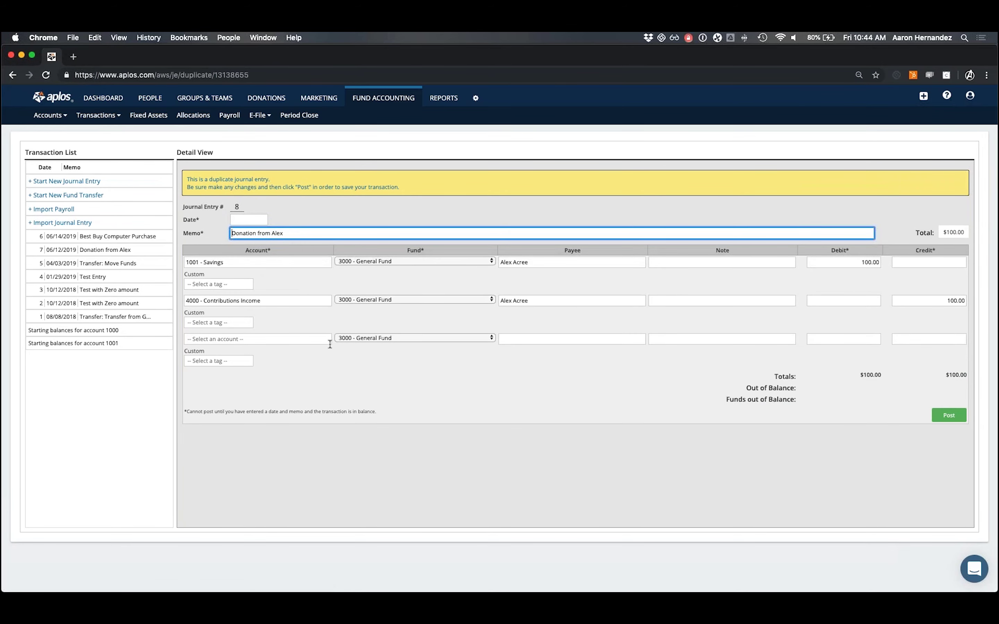
{"action": "left_click", "coordinate": [259, 221]}
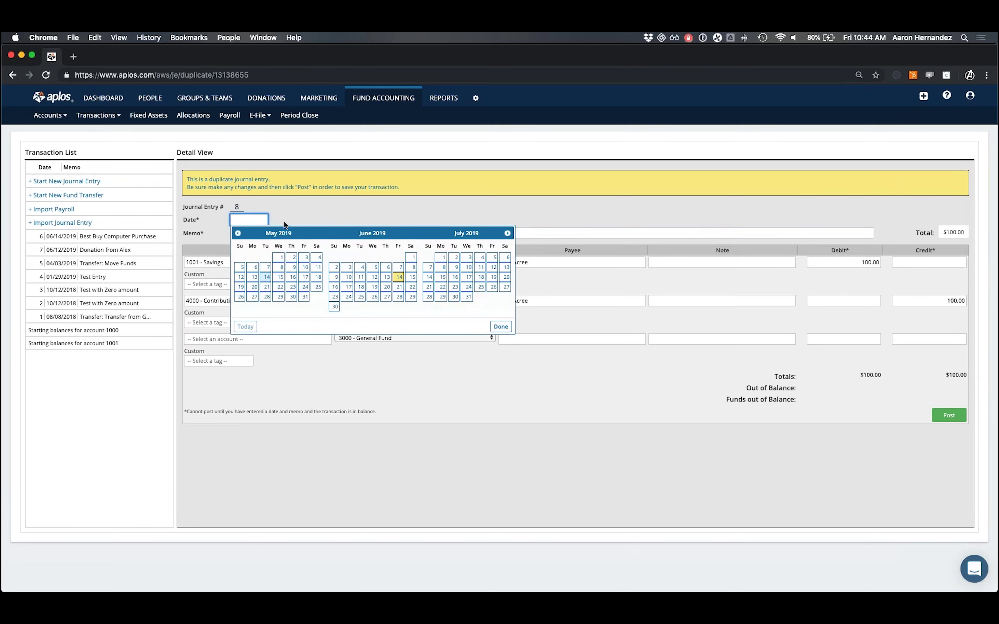
{"action": "key", "text": "Return"}
{"action": "left_click", "coordinate": [265, 269]}
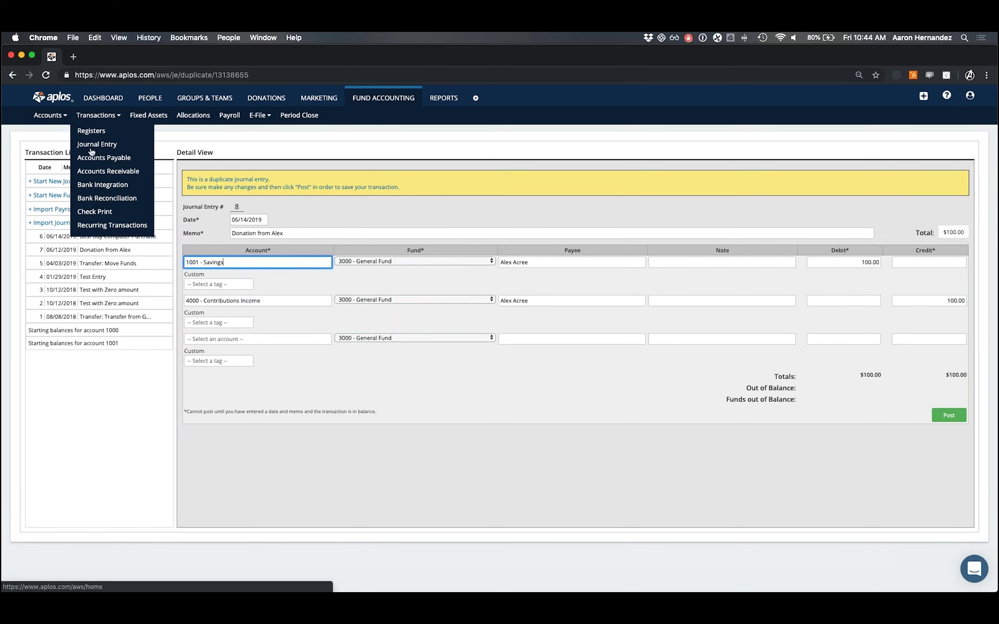
Reopen the original donation entry, view its print version, and close the print page without printing.
{"action": "left_click", "coordinate": [71, 250]}
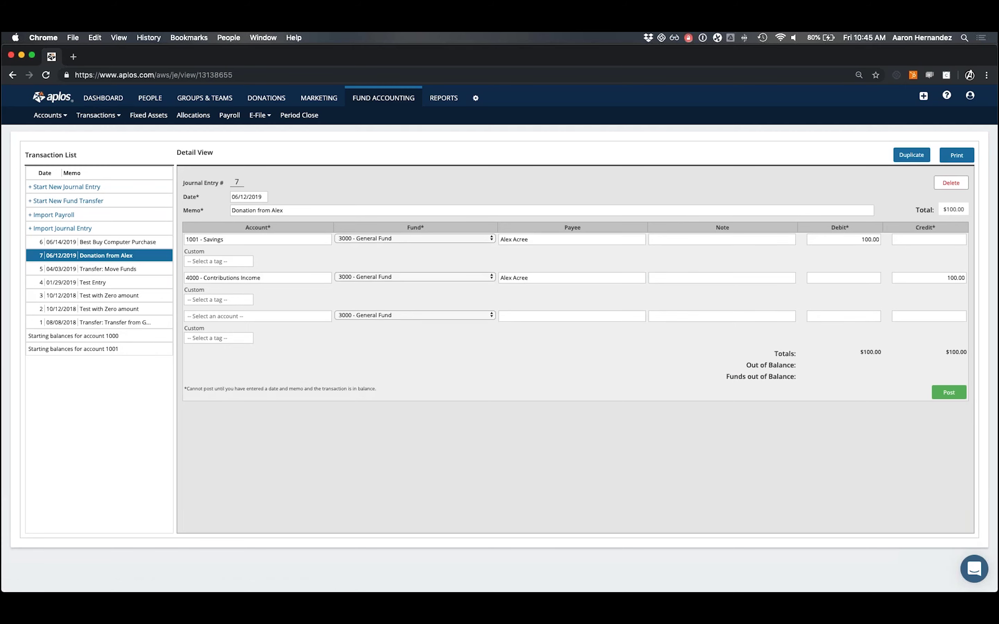
{"action": "left_click", "coordinate": [961, 156]}
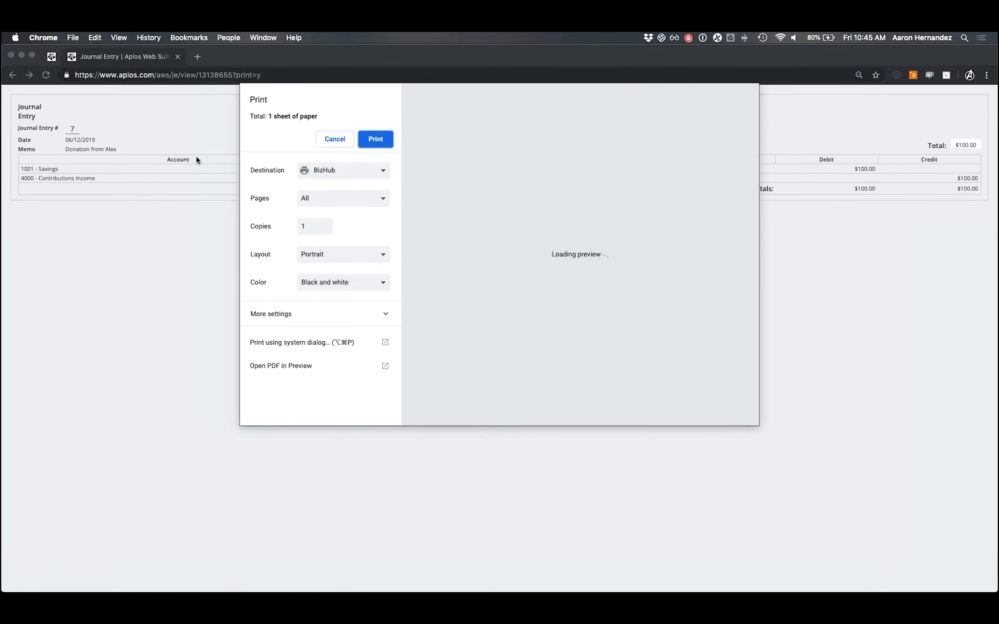
{"action": "left_click", "coordinate": [178, 57]}
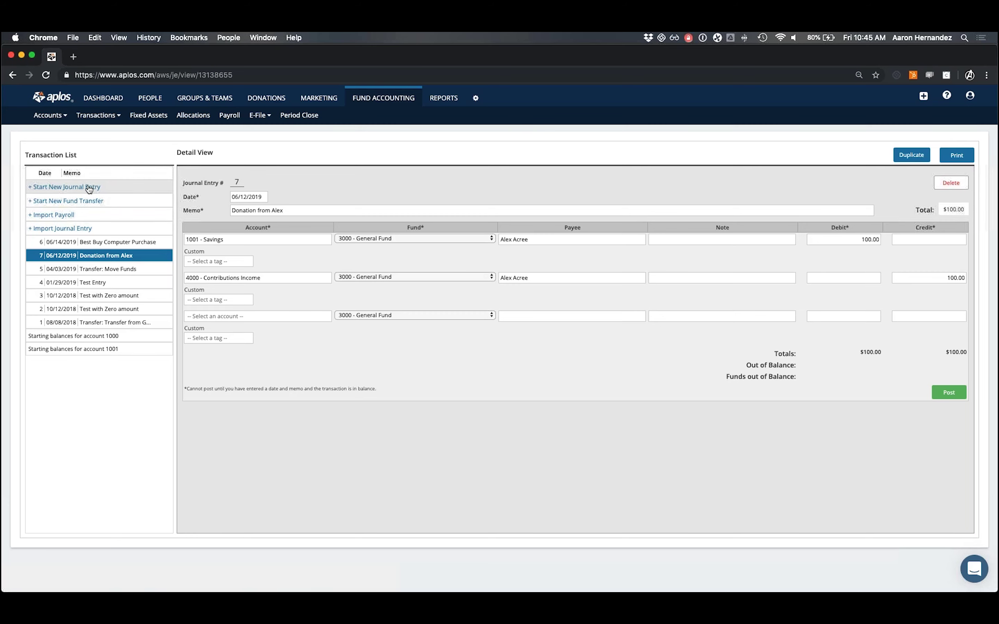
Start a new journal entry dated 06/13/2019 with the memo "bank transfer b/w Checking & Savings".
{"action": "left_click", "coordinate": [69, 191]}
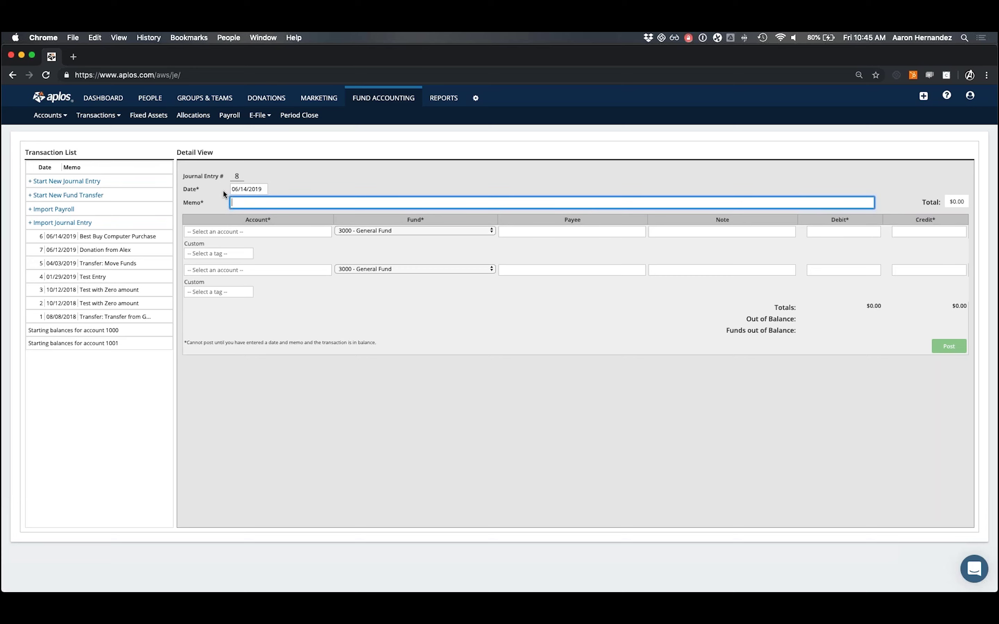
{"action": "left_click", "coordinate": [262, 189]}
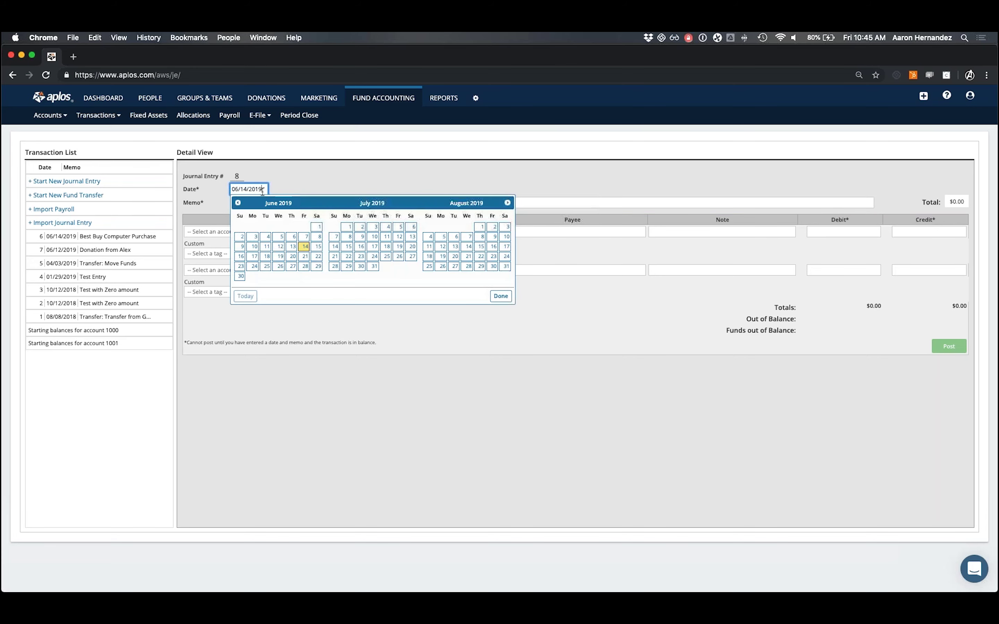
{"action": "left_click", "coordinate": [292, 247]}
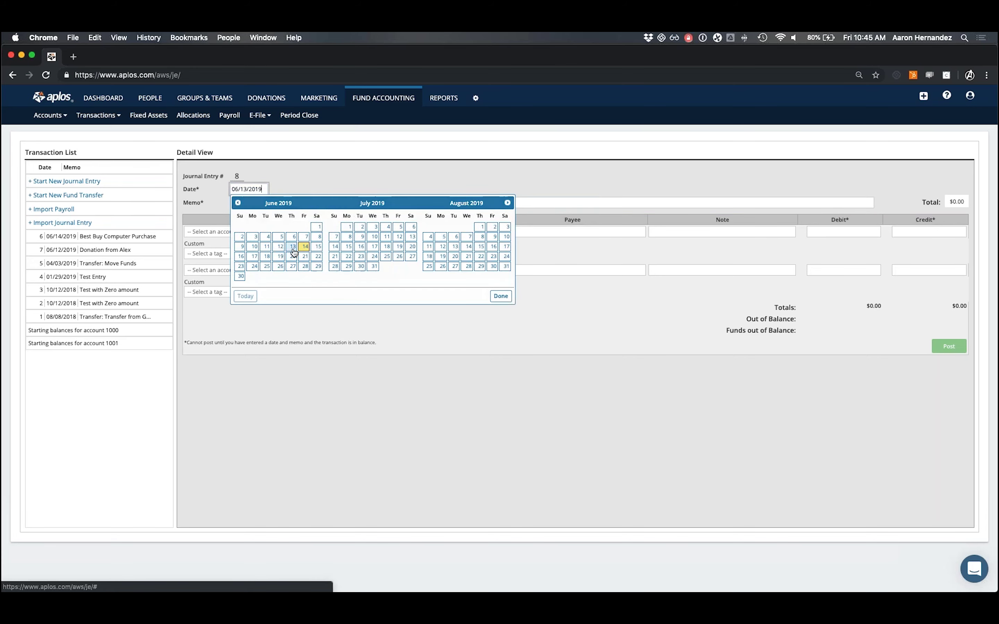
{"action": "left_click", "coordinate": [268, 203]}
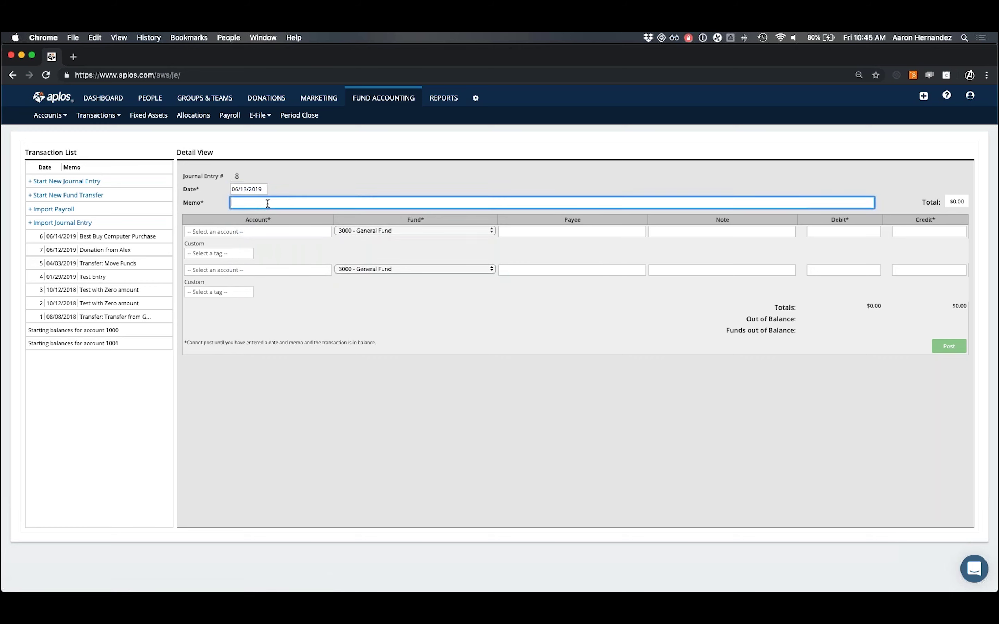
{"action": "type", "text": "bank transfer b/w Checking & Savings"}
Set the account on the first line of the bank transfer entry to 1000 - Checking.
{"action": "left_click", "coordinate": [233, 232]}
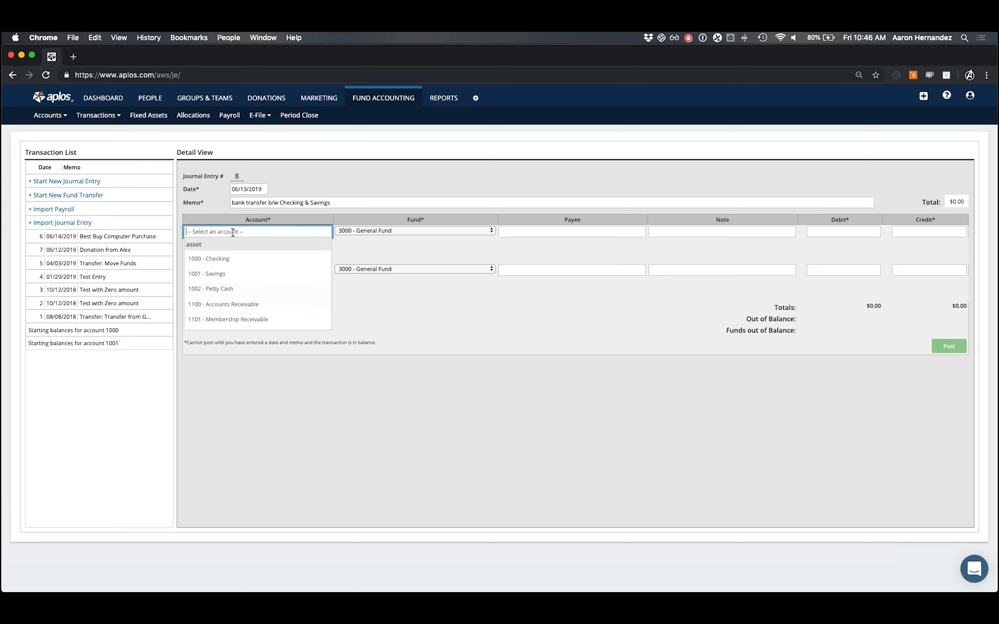
{"action": "left_click", "coordinate": [232, 258]}
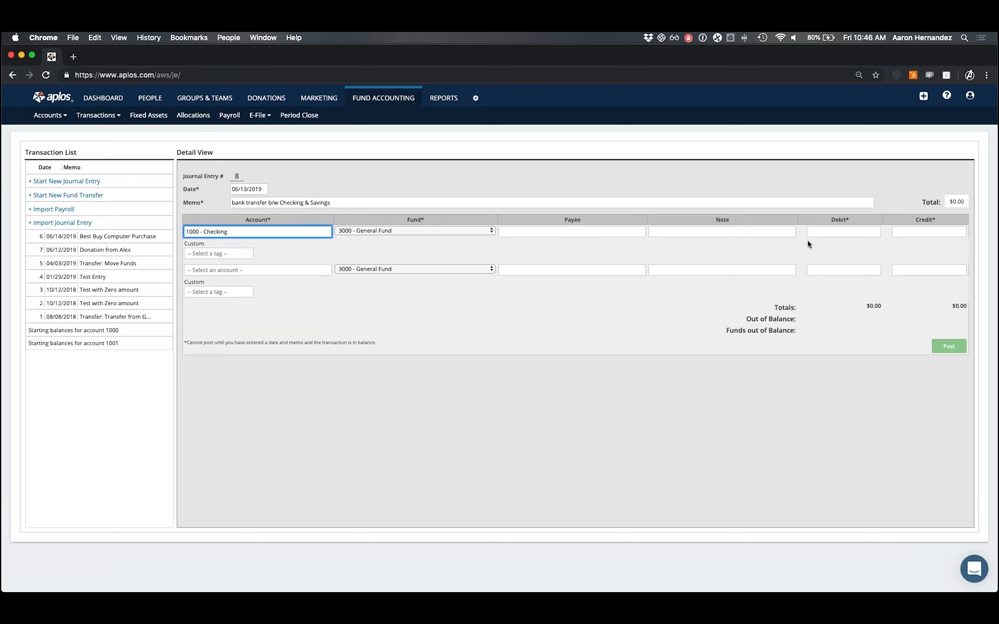
{"action": "left_click", "coordinate": [796, 225]}
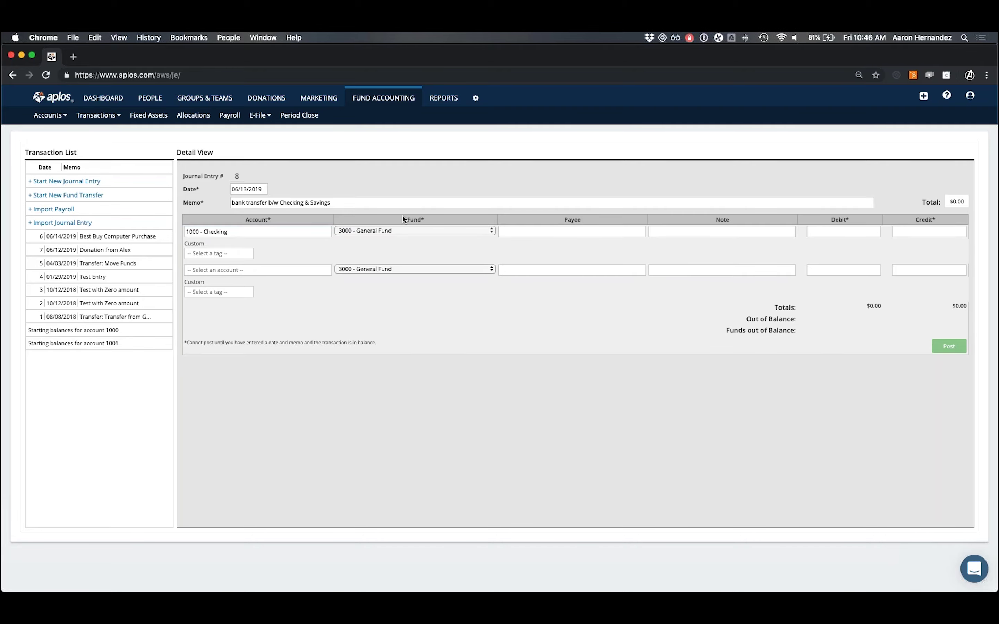
Bring up the Debits&Credits2.jpg chart in Preview, mark how assets are decreased, and return to the journal entry in Chrome.
{"action": "key", "text": "ctrl+Up"}
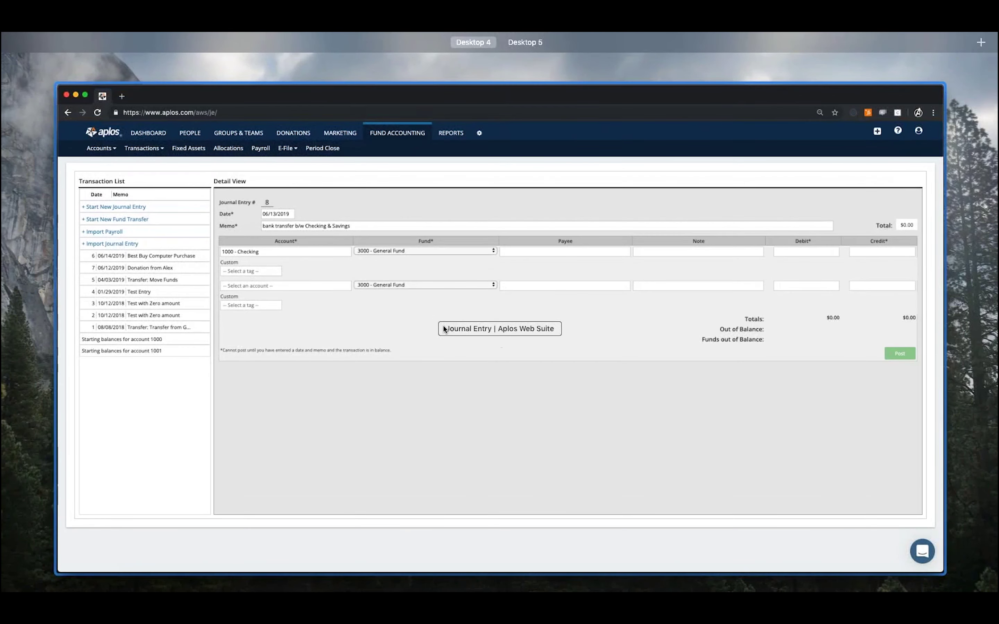
{"action": "left_click", "coordinate": [443, 325]}
{"action": "left_click", "coordinate": [636, 591]}
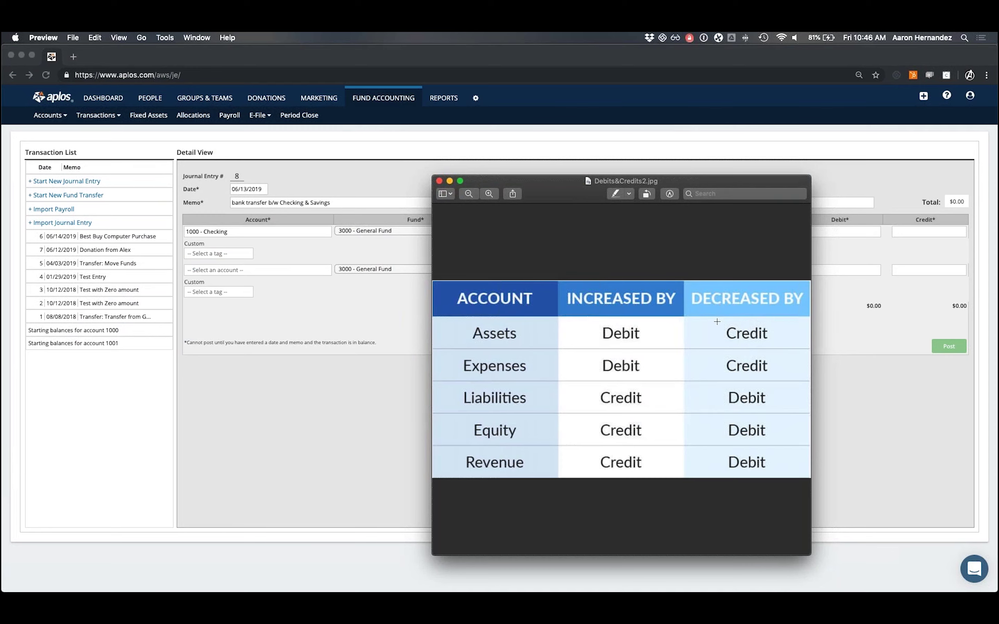
{"action": "left_click_drag", "start_coordinate": [717, 321], "coordinate": [781, 344]}
{"action": "left_click", "coordinate": [836, 312]}
Enter a credit of 500 on the Checking line and set the second line to 1001 - Savings in 3000 - General Fund.
{"action": "left_click", "coordinate": [914, 233]}
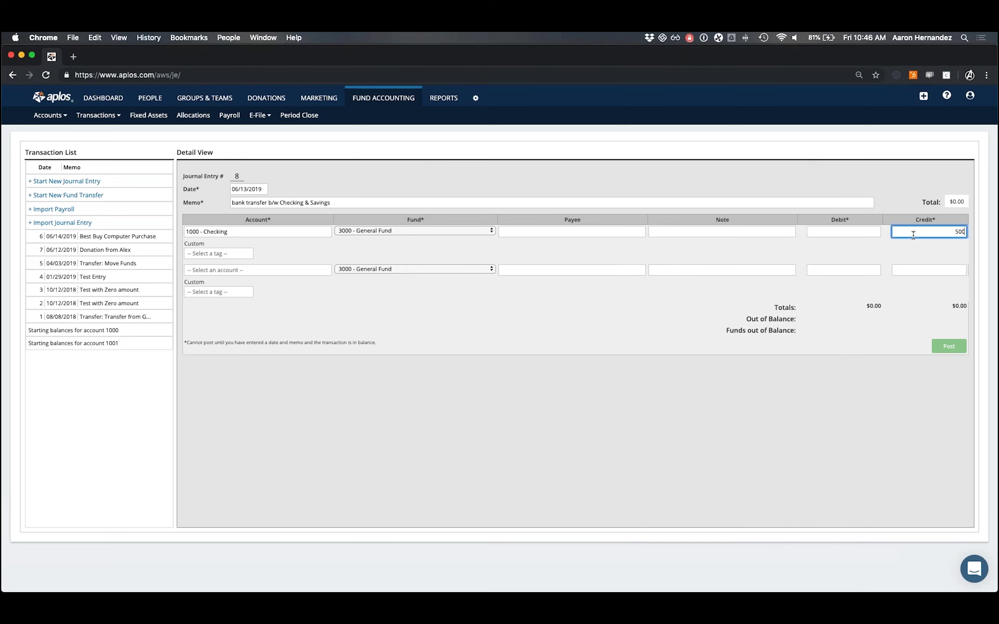
{"action": "left_click", "coordinate": [893, 250]}
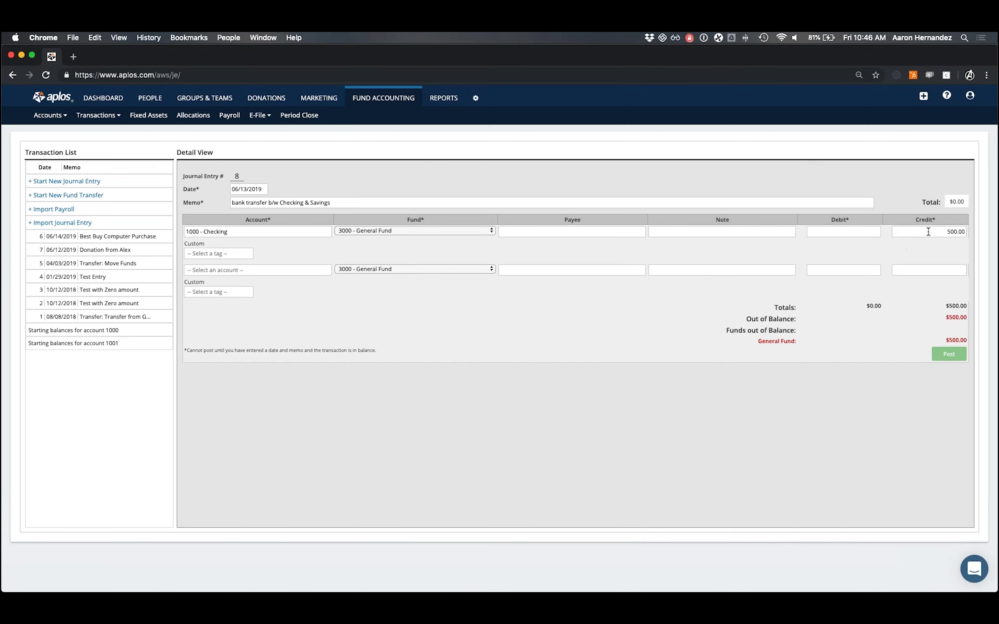
{"action": "left_click", "coordinate": [228, 271]}
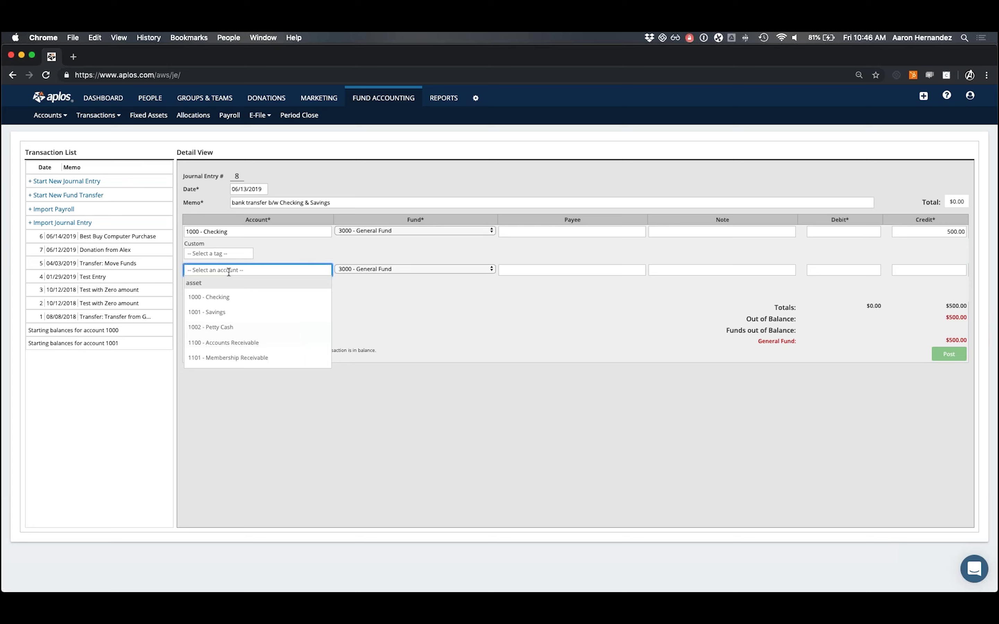
{"action": "left_click", "coordinate": [226, 312]}
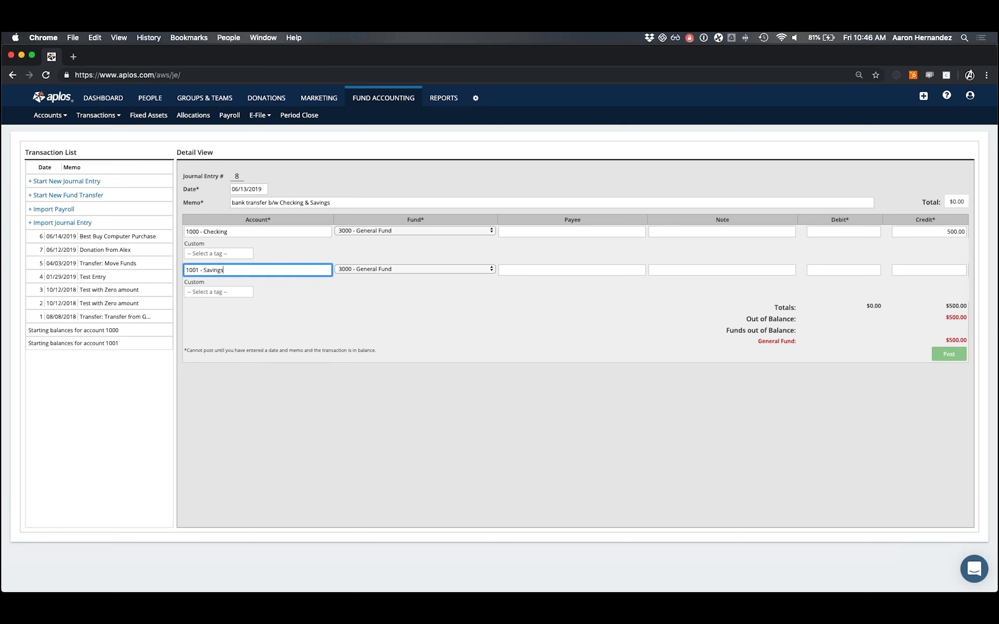
{"action": "left_click", "coordinate": [335, 285]}
{"action": "left_click", "coordinate": [377, 267]}
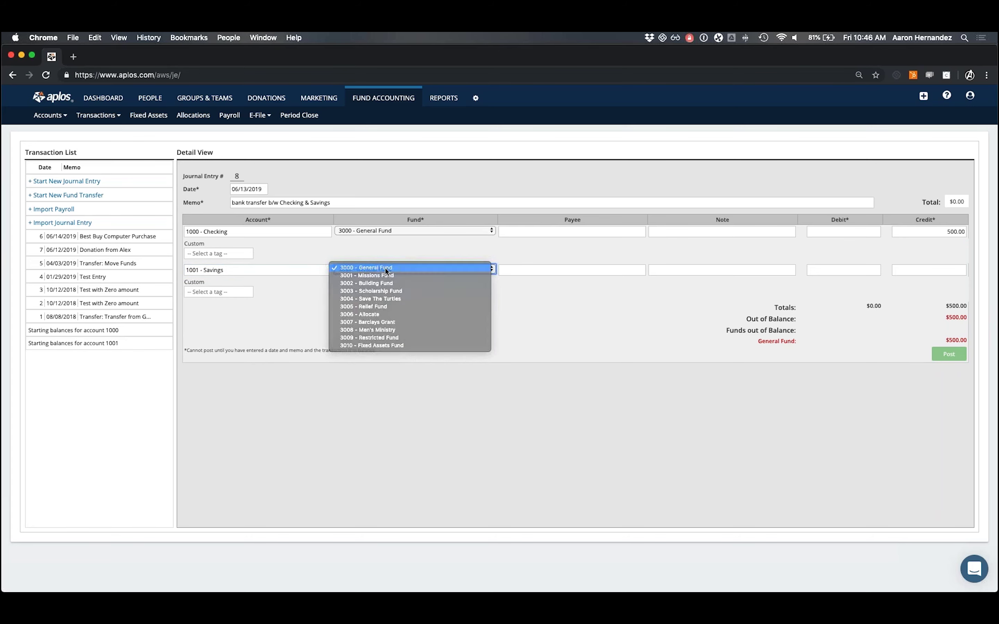
{"action": "left_click", "coordinate": [385, 268]}
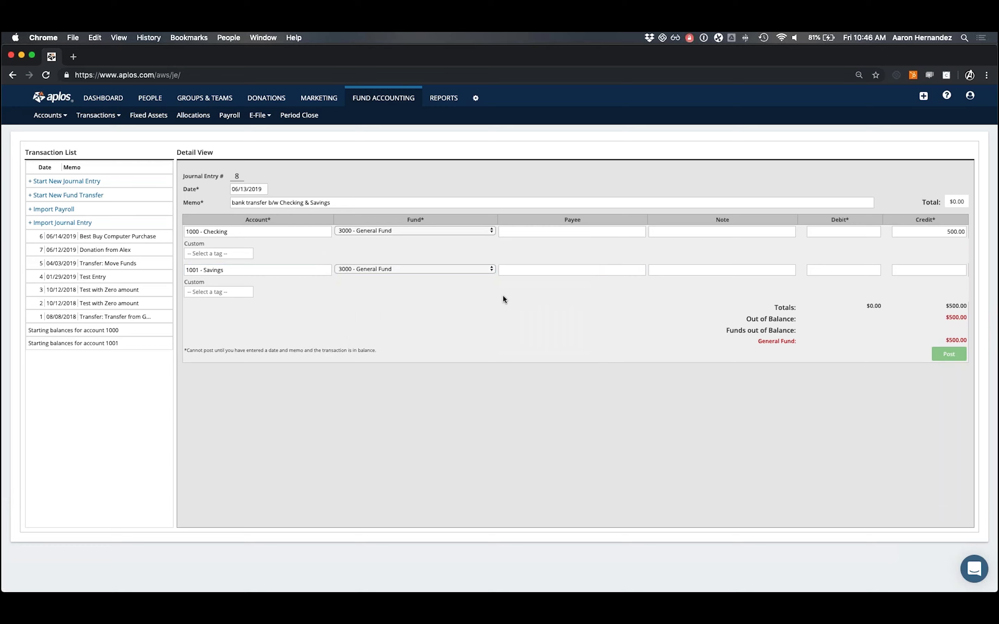
Consult the debits and credits chart again, mark how assets are increased, and put the chart away.
{"action": "key", "text": "ctrl+Up"}
{"action": "left_click", "coordinate": [771, 360]}
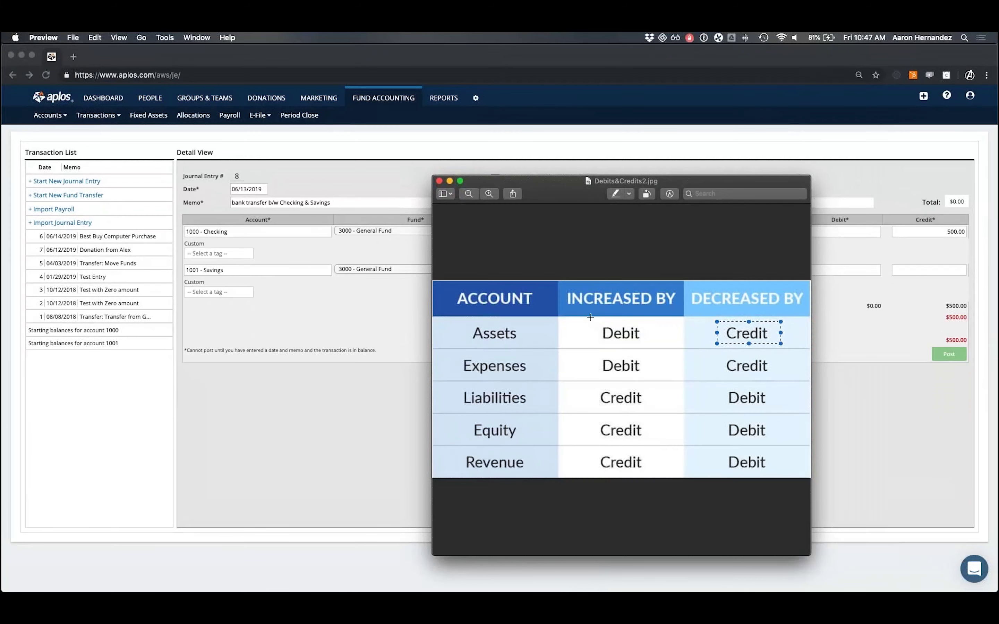
{"action": "left_click", "coordinate": [590, 314]}
{"action": "left_click_drag", "start_coordinate": [593, 321], "coordinate": [655, 347]}
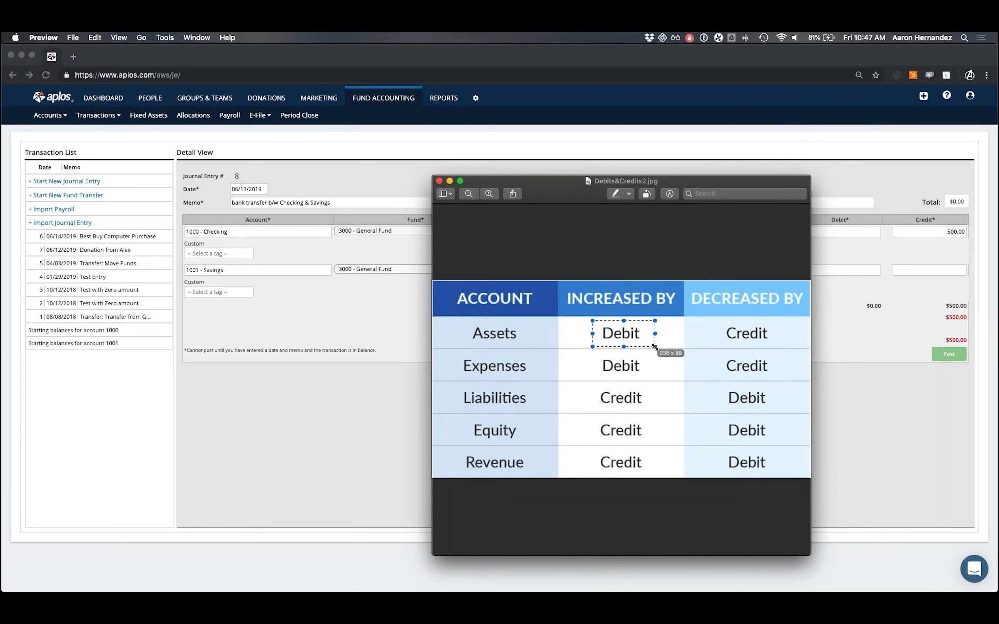
{"action": "left_click", "coordinate": [450, 182]}
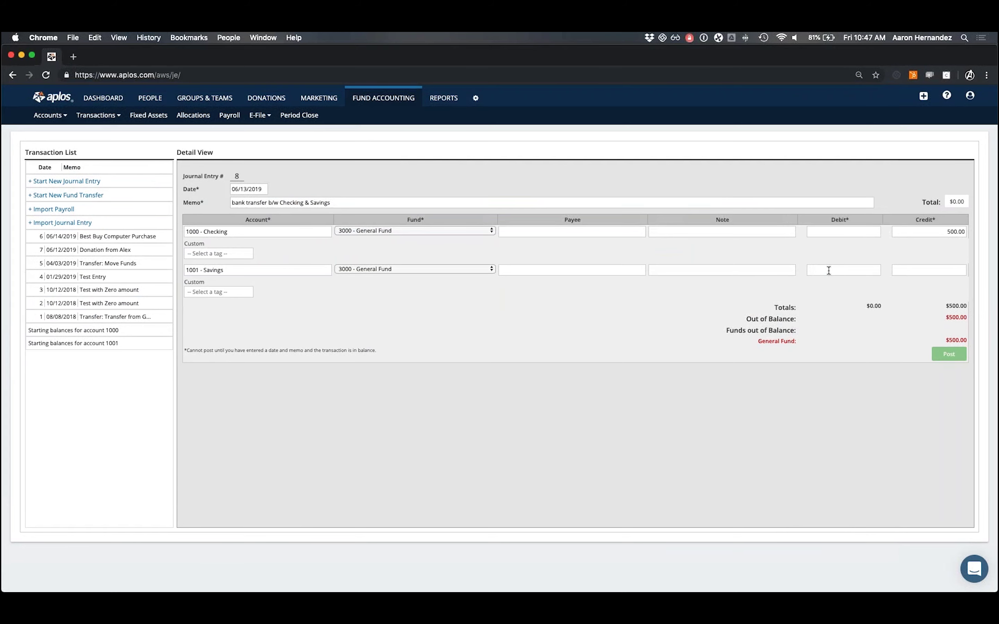
Enter a debit of 500 on the Savings line and post the bank transfer entry.
{"action": "left_click", "coordinate": [832, 271]}
{"action": "type", "text": "500"}
{"action": "left_click", "coordinate": [826, 294]}
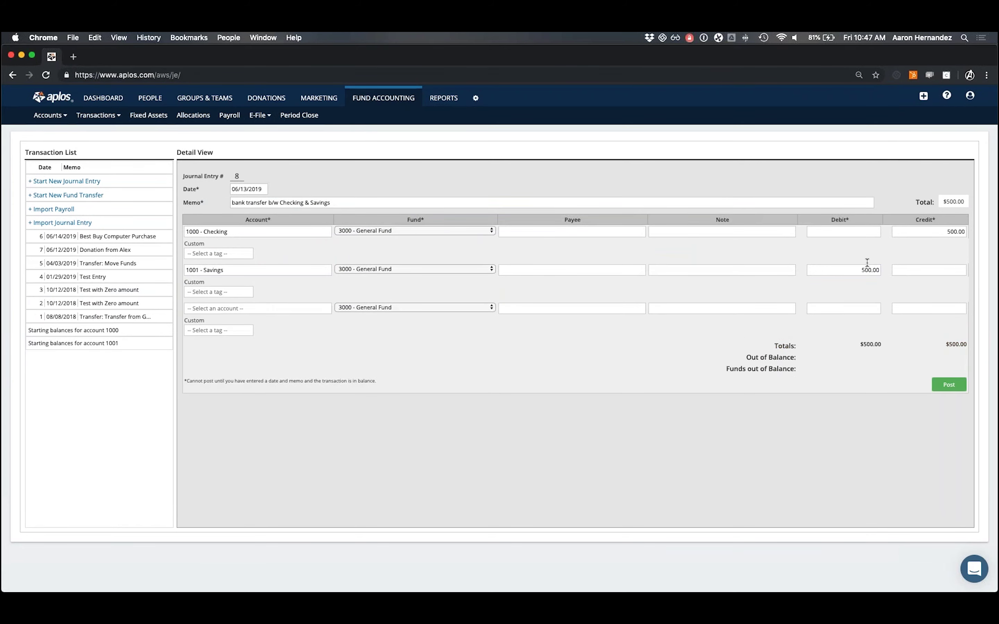
{"action": "left_click", "coordinate": [946, 384]}
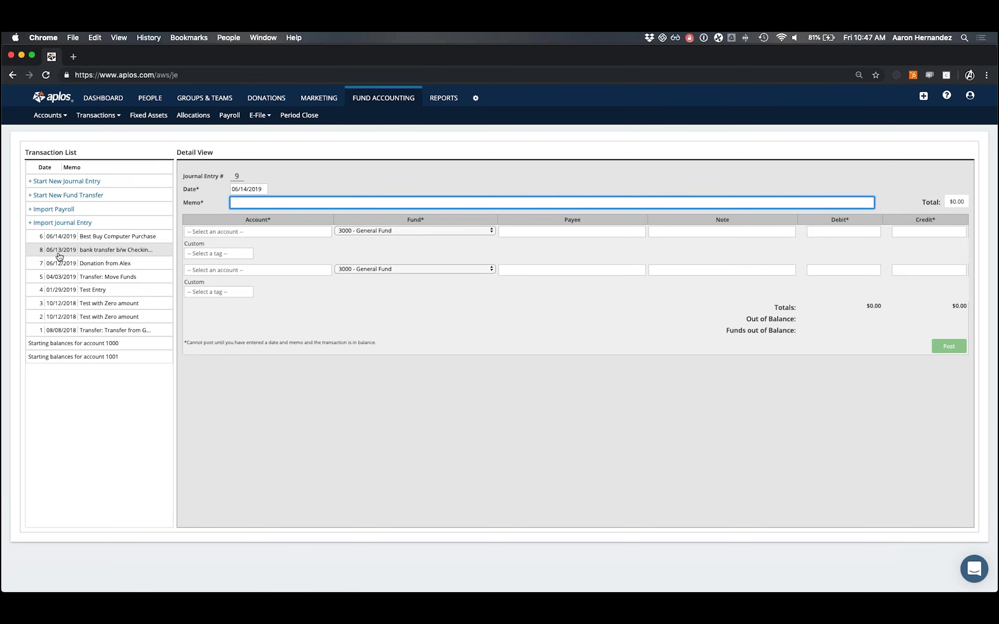
Open the posted bank transfer entry and the Best Buy Computer Purchase entry to review their debit and credit lines.
{"action": "left_click", "coordinate": [118, 253]}
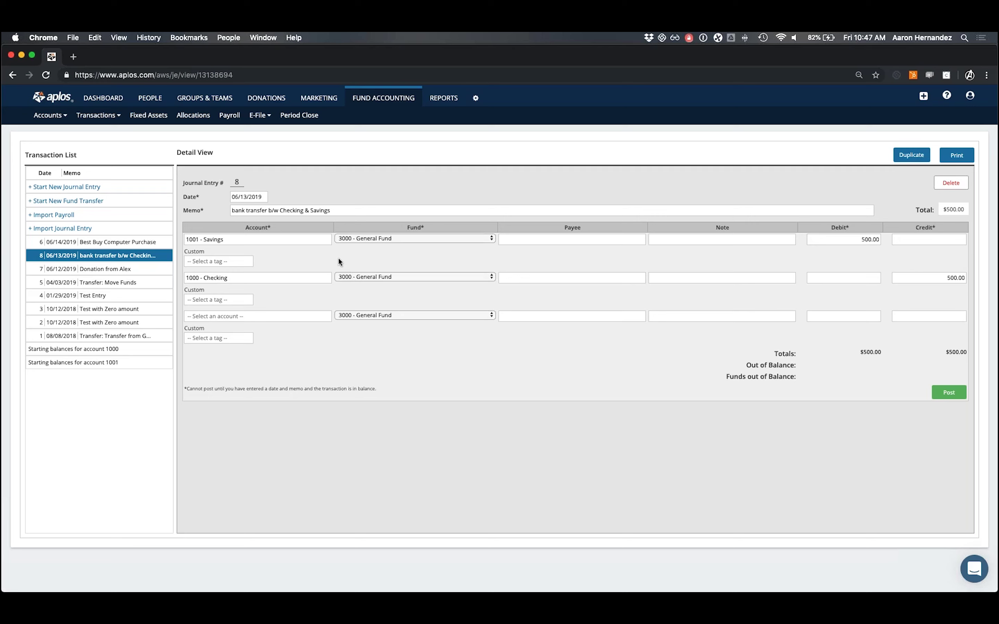
{"action": "left_click", "coordinate": [108, 242]}
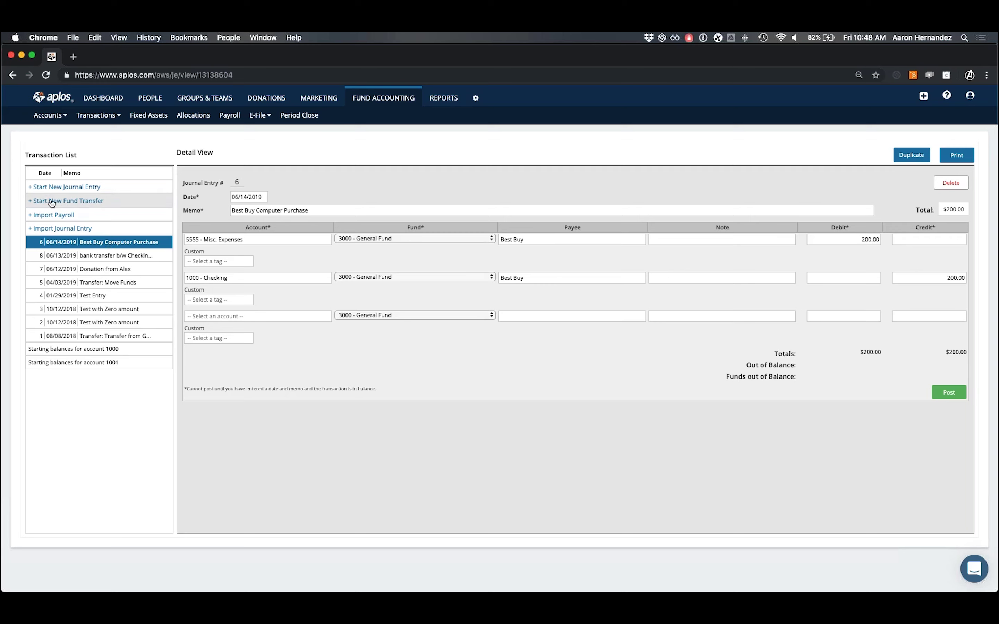
Start a new fund transfer with the memo "Transfer b/w Funds".
{"action": "left_click", "coordinate": [94, 203]}
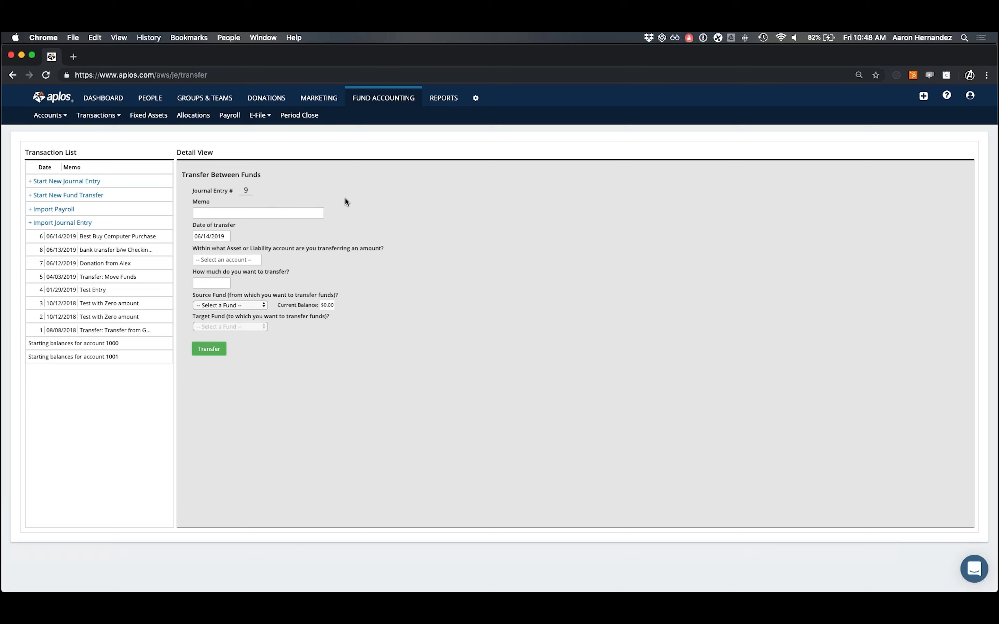
{"action": "left_click", "coordinate": [256, 212]}
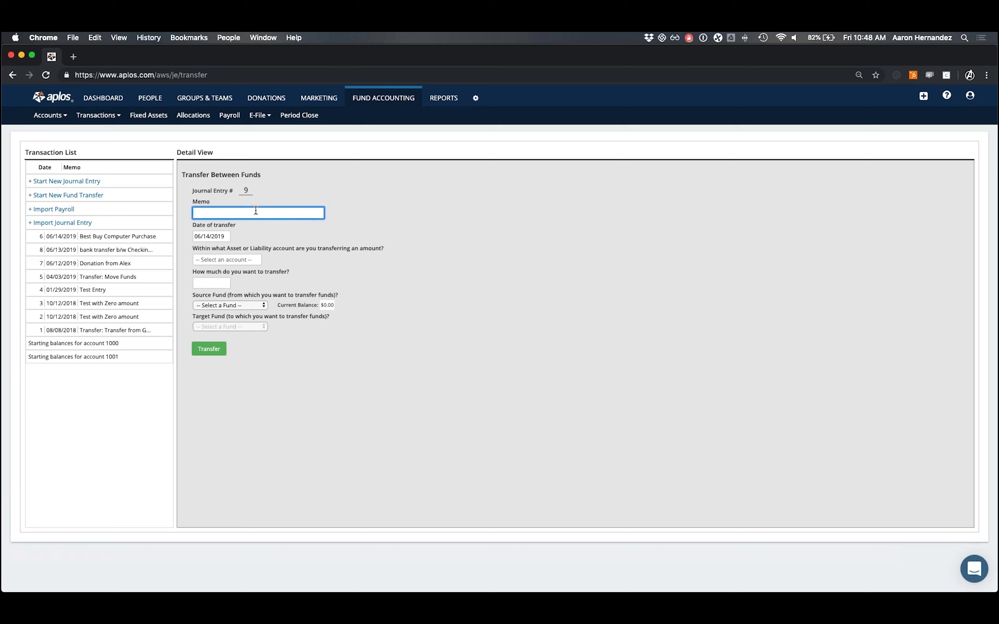
{"action": "type", "text": "Transfer b/w Funds"}
{"action": "left_click", "coordinate": [349, 201]}
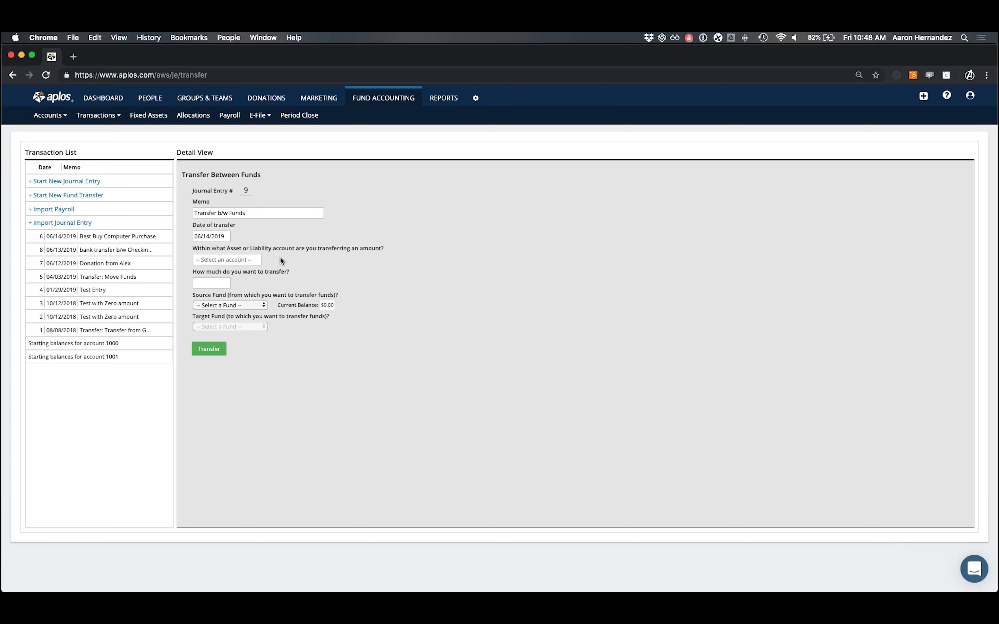
Set the fund transfer's account to 1000 - Checking and its amount to 200.
{"action": "left_click", "coordinate": [230, 259]}
{"action": "left_click", "coordinate": [230, 288]}
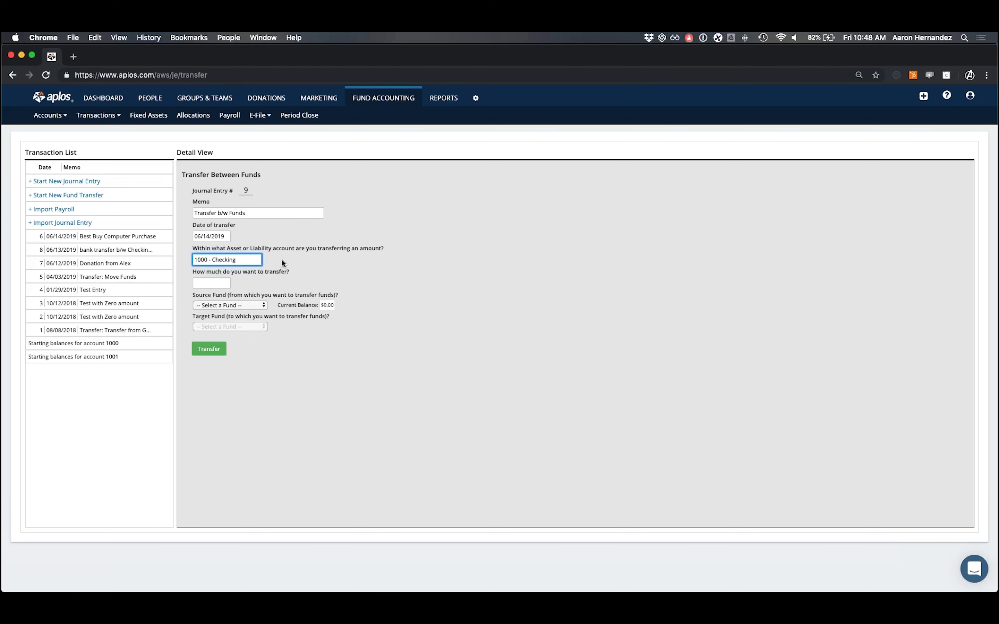
{"action": "left_click", "coordinate": [219, 284]}
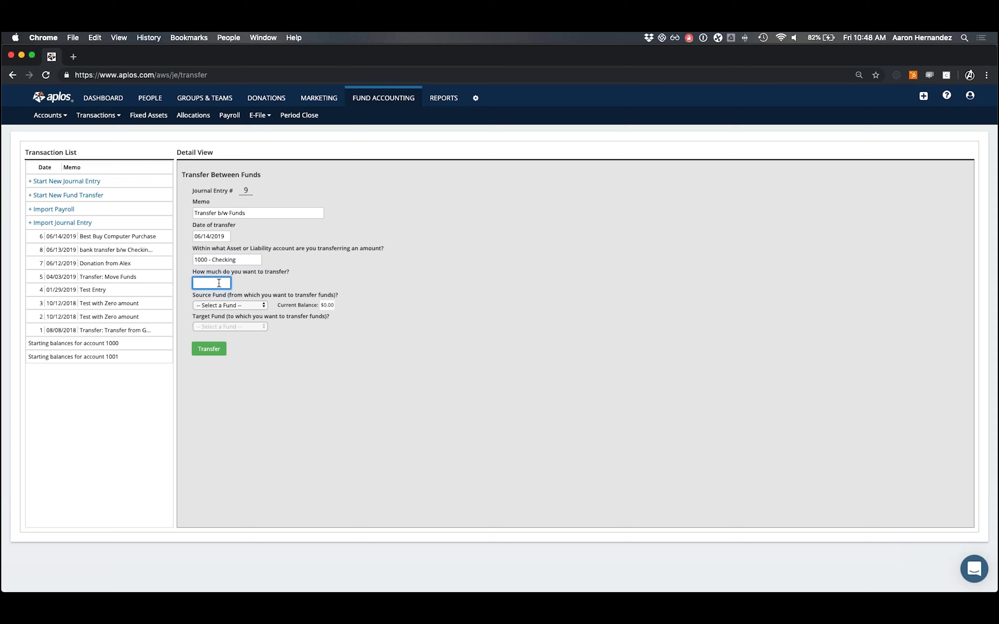
{"action": "type", "text": "200"}
{"action": "key", "text": "Tab"}
Choose 3000 - General Fund as the source and 3004 - Save The Turtles as the target fund, and submit the transfer.
{"action": "left_click", "coordinate": [228, 306]}
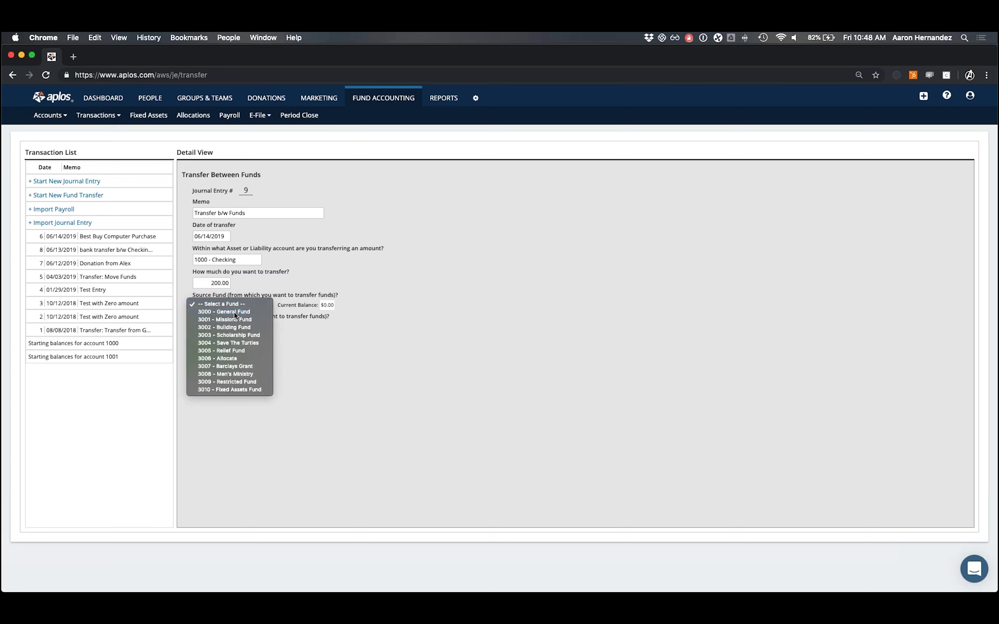
{"action": "left_click", "coordinate": [234, 312]}
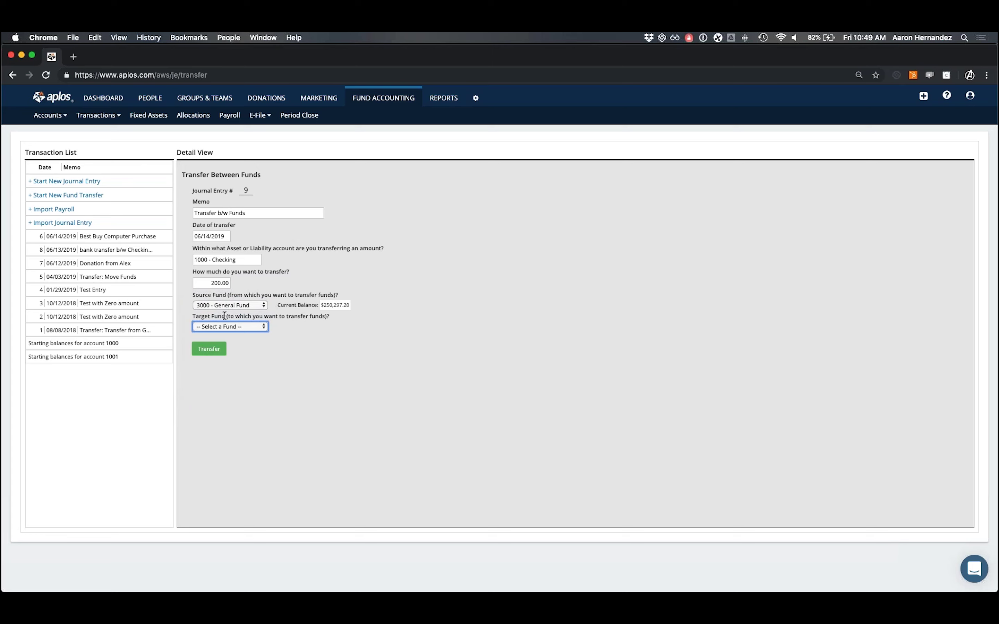
{"action": "left_click", "coordinate": [238, 327]}
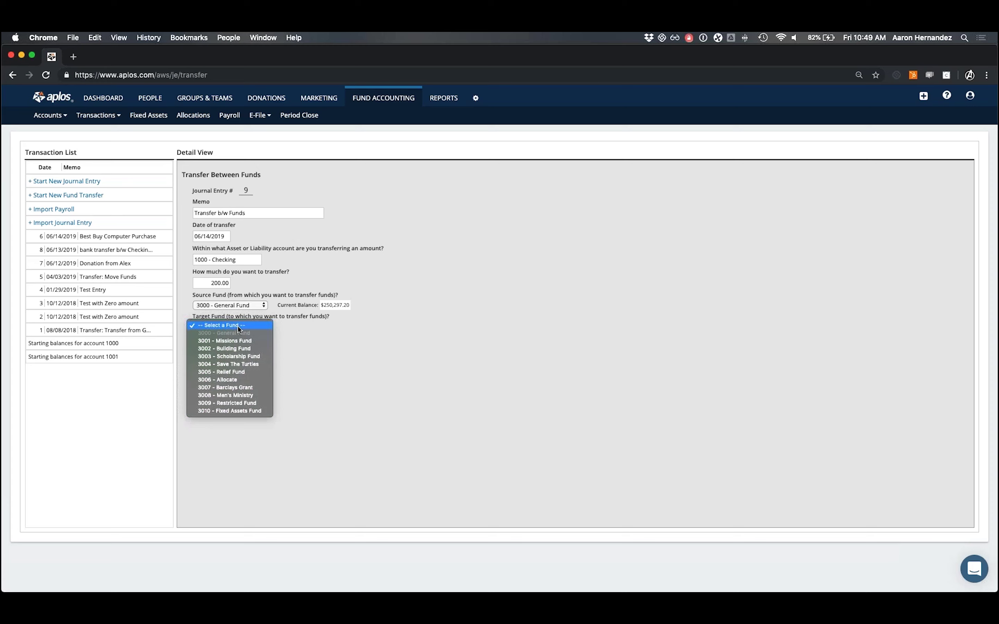
{"action": "left_click", "coordinate": [244, 364]}
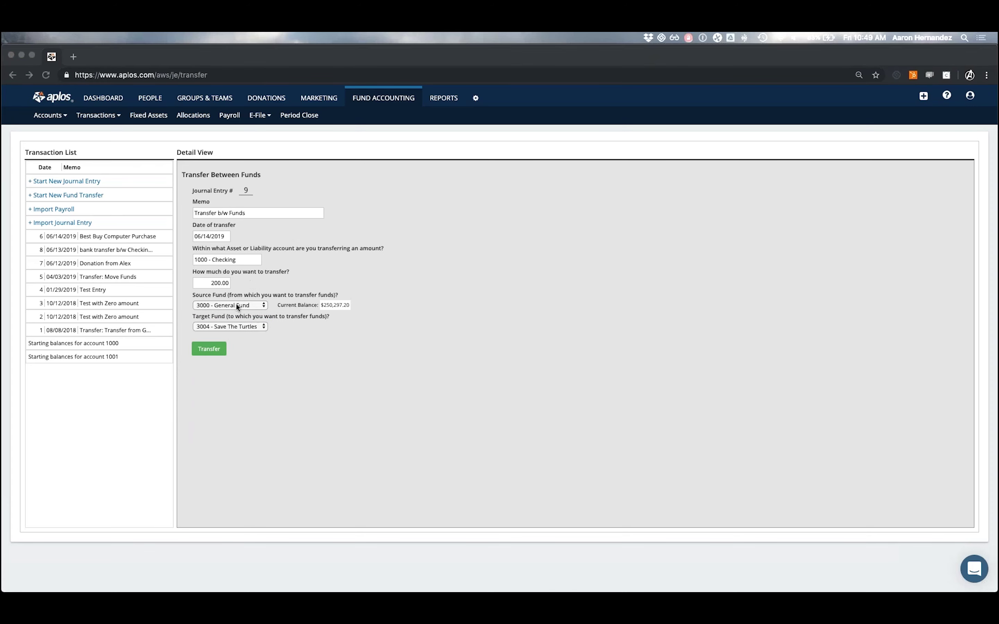
{"action": "left_click", "coordinate": [267, 357]}
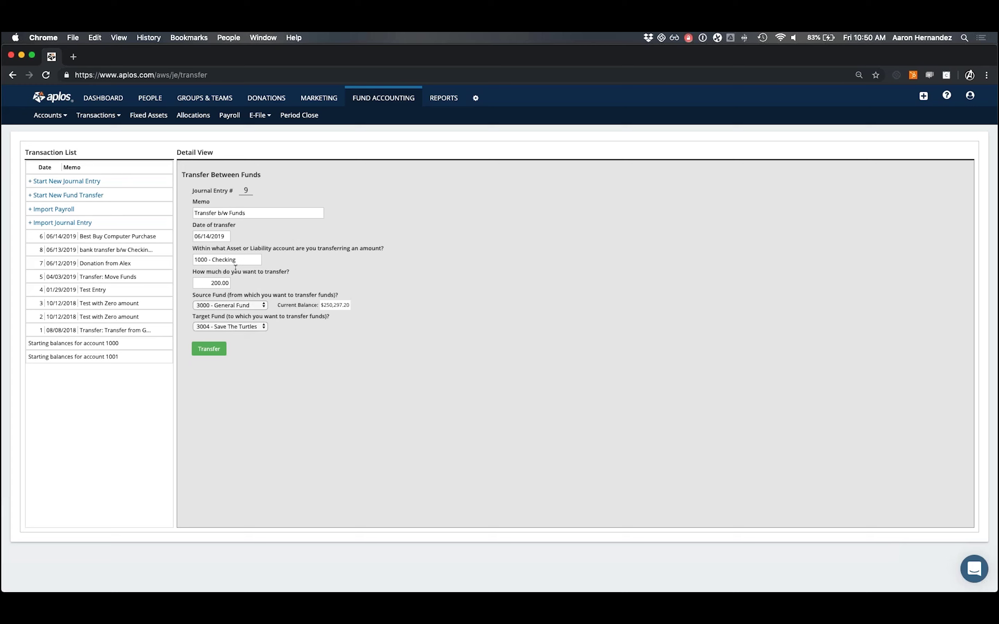
{"action": "left_click", "coordinate": [211, 283]}
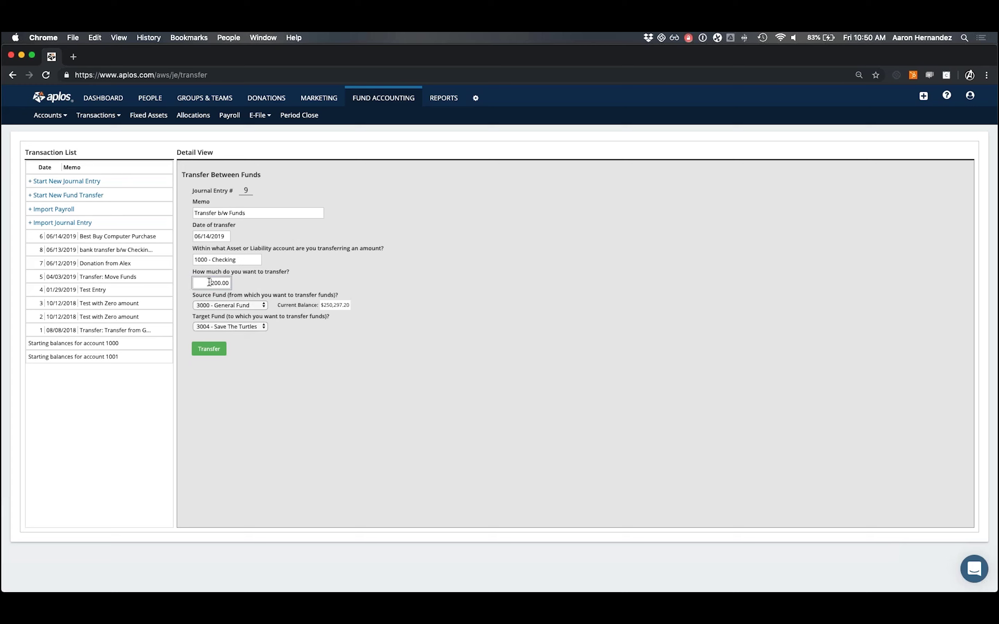
{"action": "left_click", "coordinate": [238, 290]}
{"action": "left_click", "coordinate": [212, 350]}
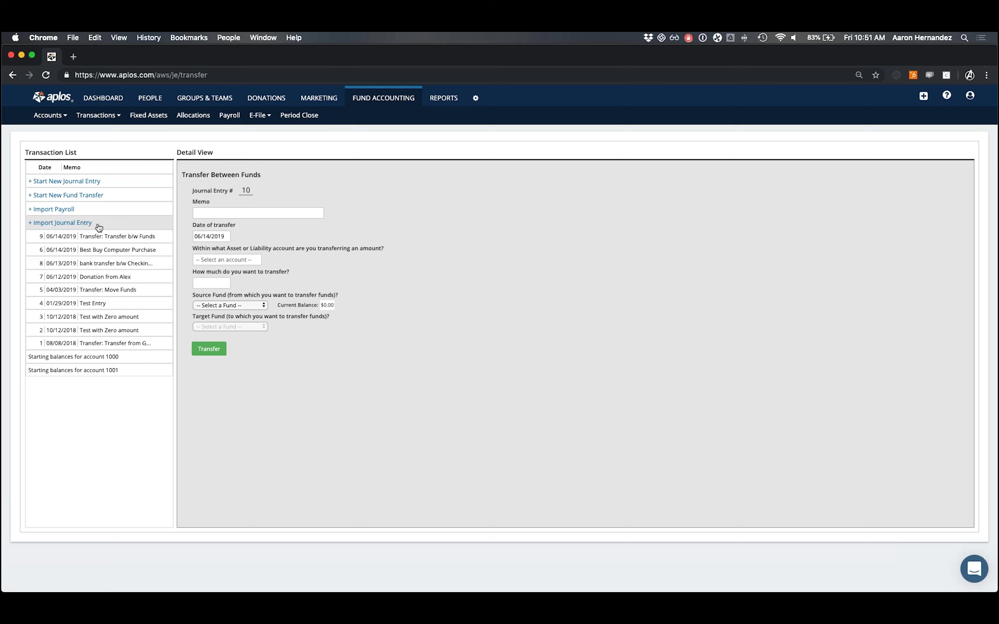
View the journal entry import page with its template file option, and return to a blank new journal entry.
{"action": "left_click", "coordinate": [72, 223]}
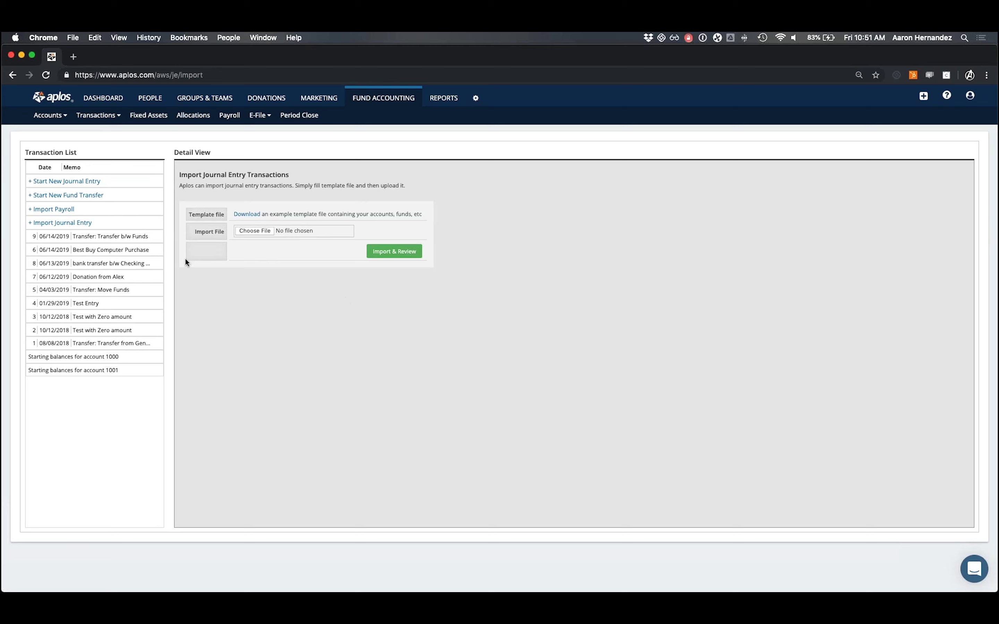
{"action": "left_click", "coordinate": [106, 185]}
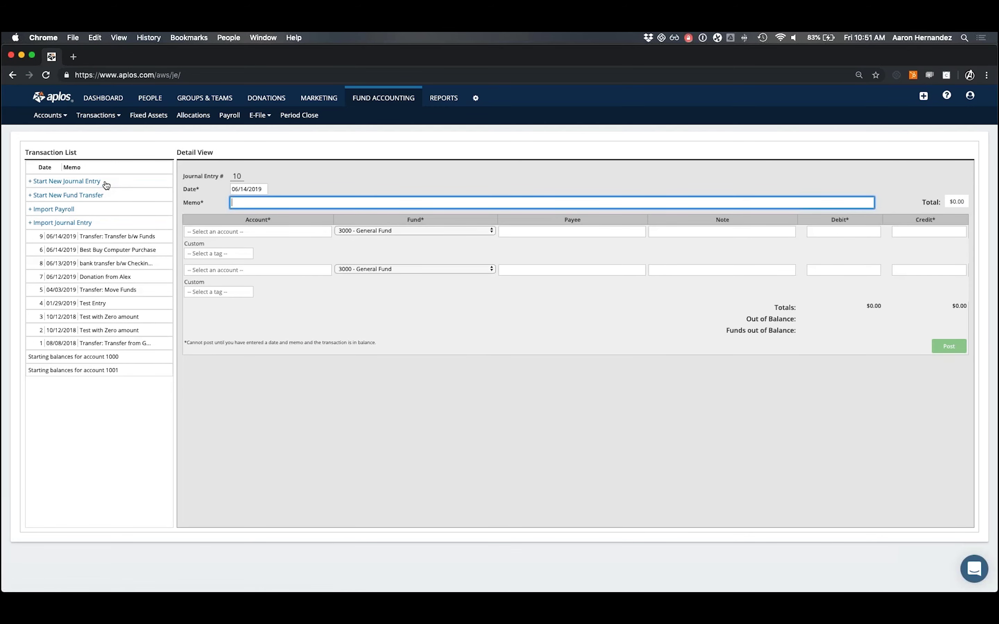